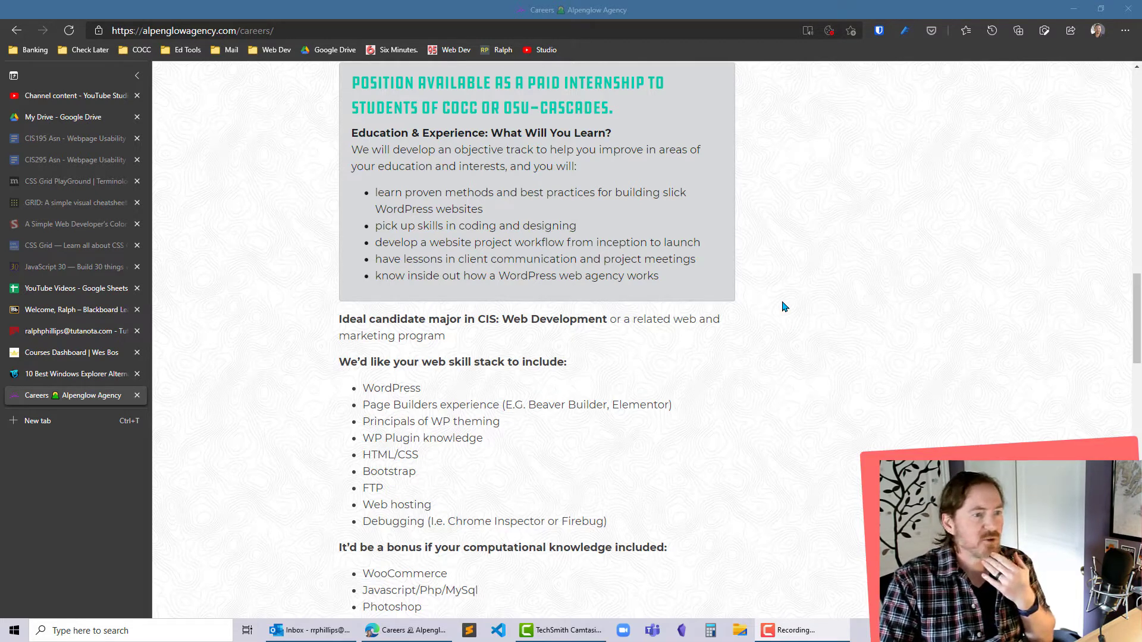
- Scroll the Alpenglow Agency careers page down to the web skill stack and bonus computational skills lists
{"action": "scroll", "coordinate": [628, 376], "scroll_direction": "down", "scroll_amount": 3}
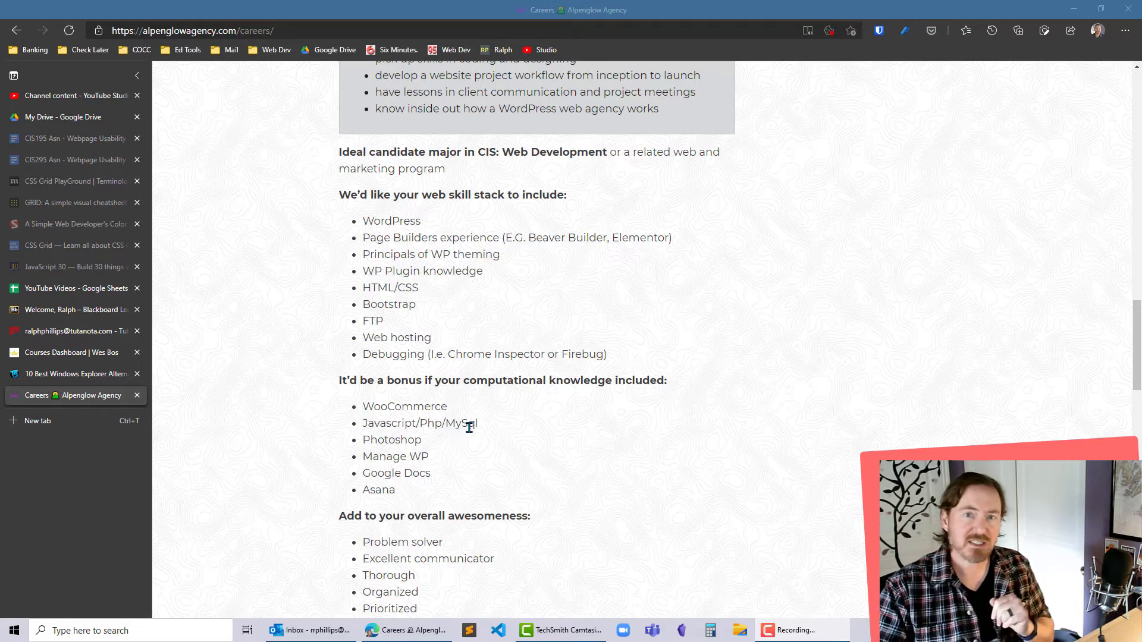
- Launch Microsoft Word from Windows Search and start a blank document
{"action": "left_click", "coordinate": [182, 629]}
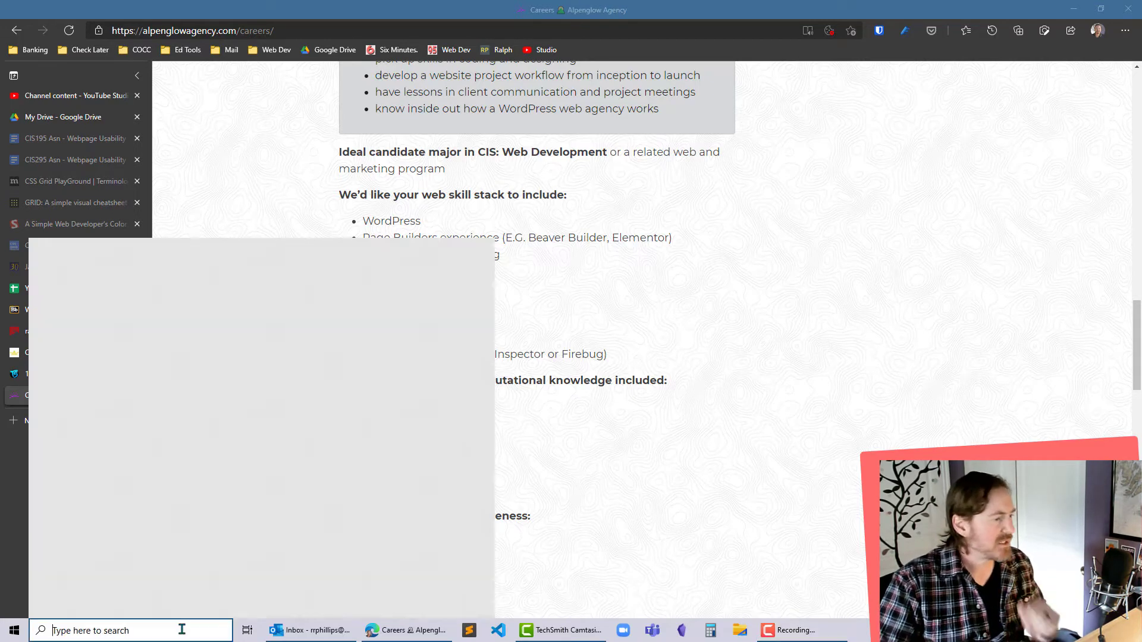
{"action": "type", "text": "word"}
{"action": "key", "text": "Return"}
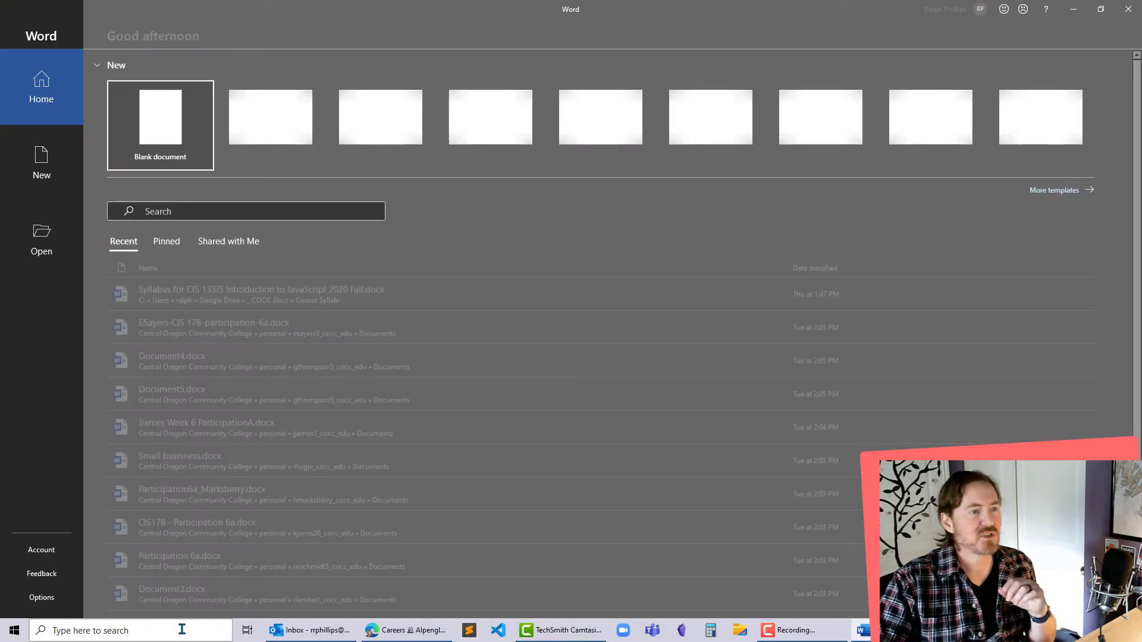
{"action": "left_click", "coordinate": [165, 135]}
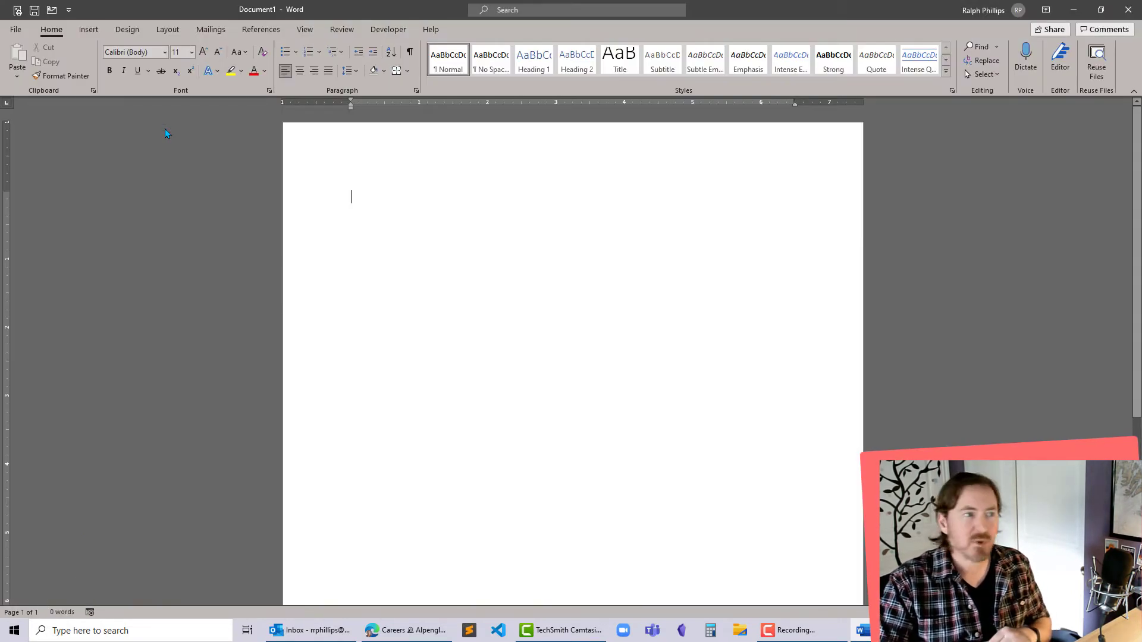
- Apply Moderate page margins: 1" top and bottom, 0.75" left and right
{"action": "left_click", "coordinate": [168, 29]}
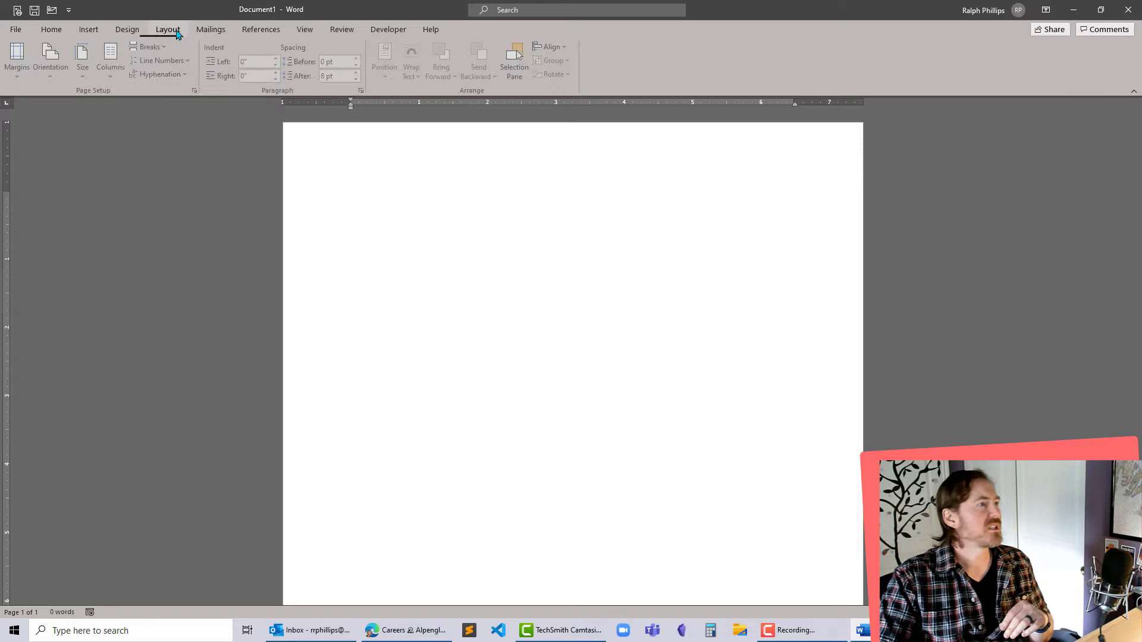
{"action": "left_click", "coordinate": [59, 70]}
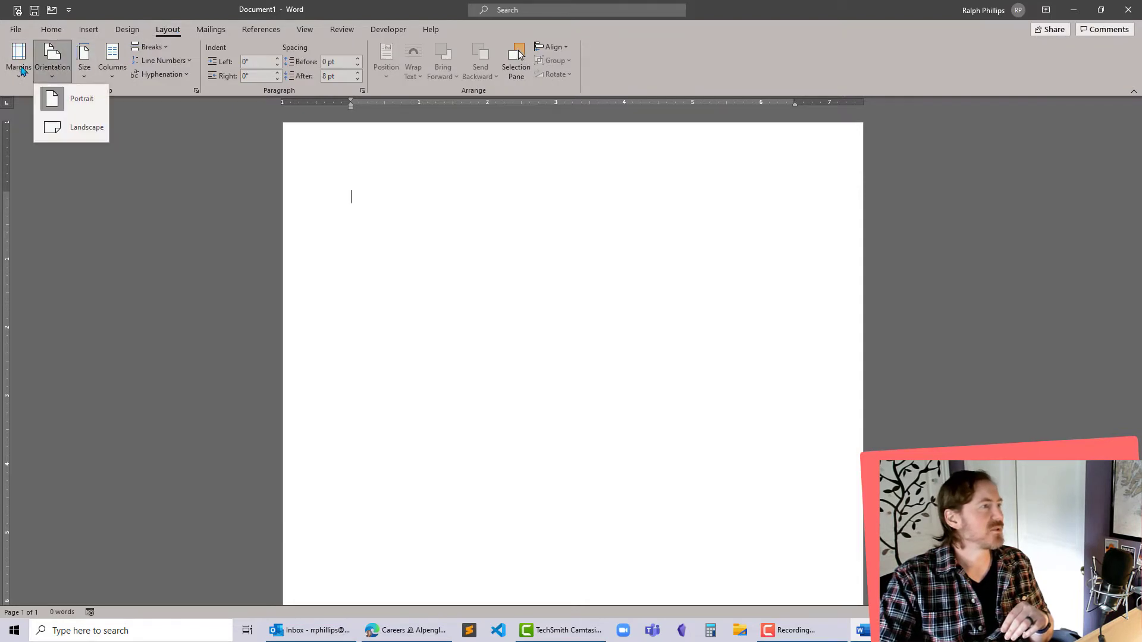
{"action": "left_click", "coordinate": [19, 59]}
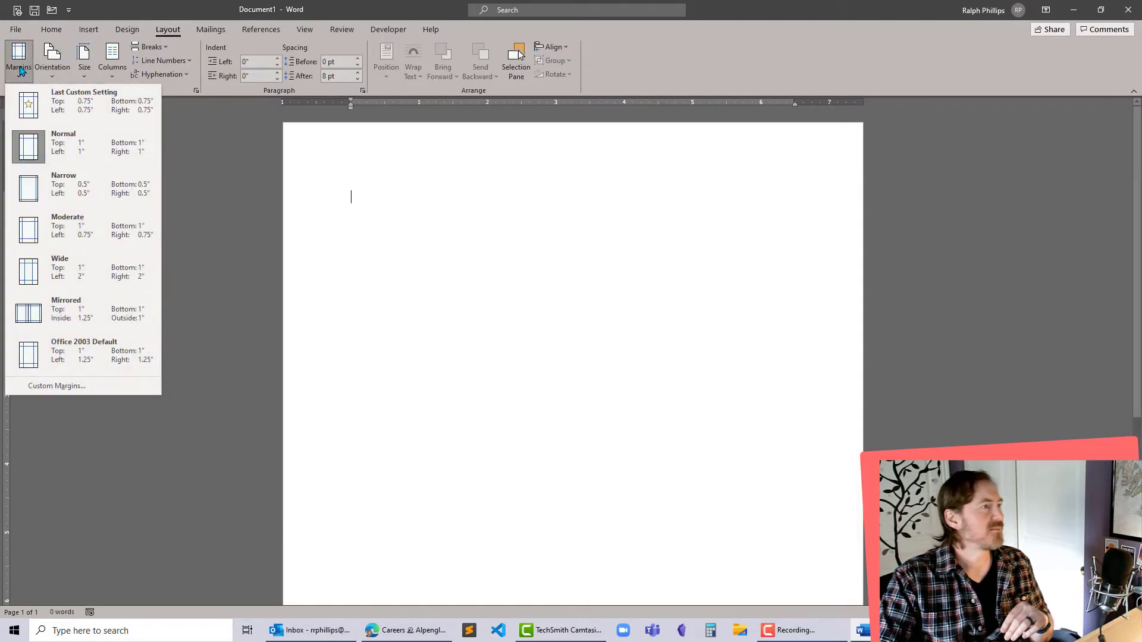
{"action": "left_click", "coordinate": [57, 237]}
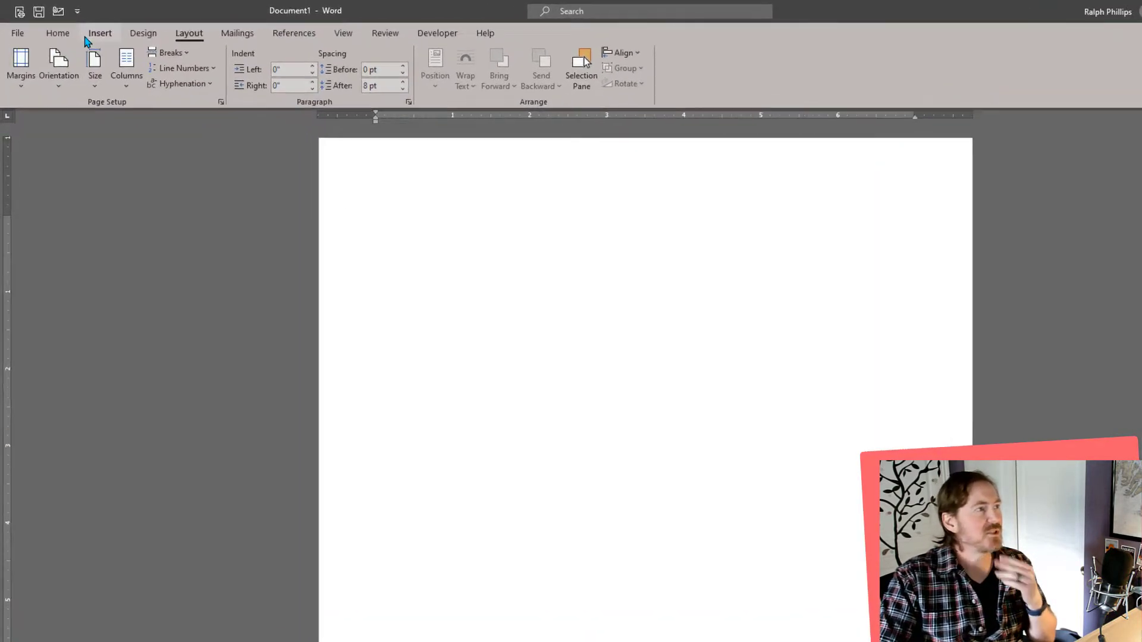
- With Draw Table, draw the table's outer border across the page width
{"action": "left_click", "coordinate": [52, 30]}
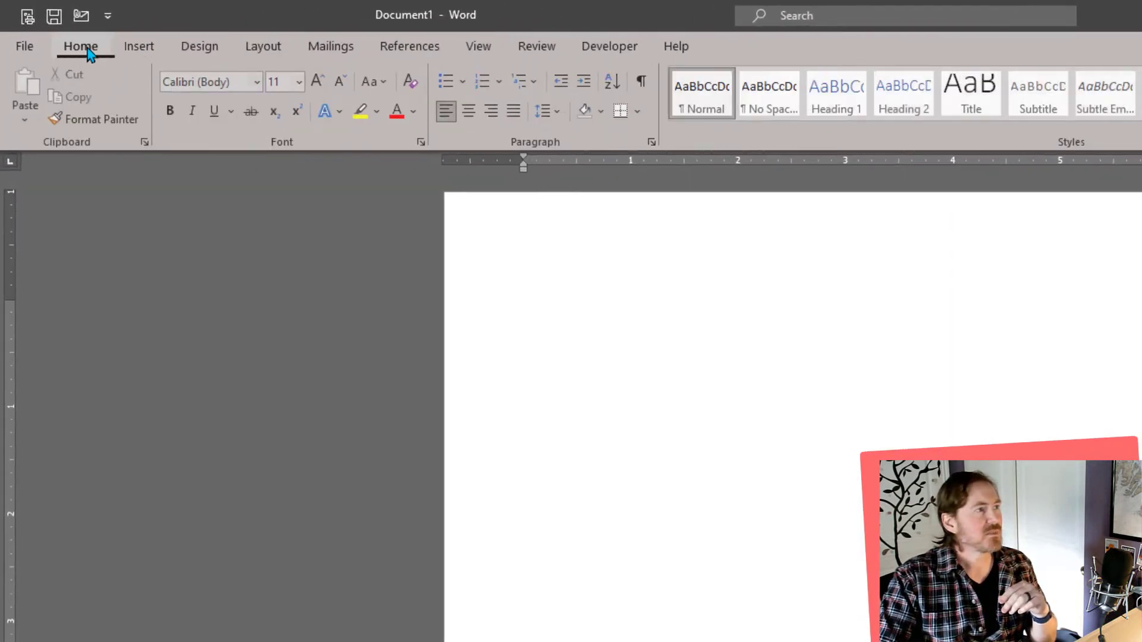
{"action": "left_click", "coordinate": [135, 49]}
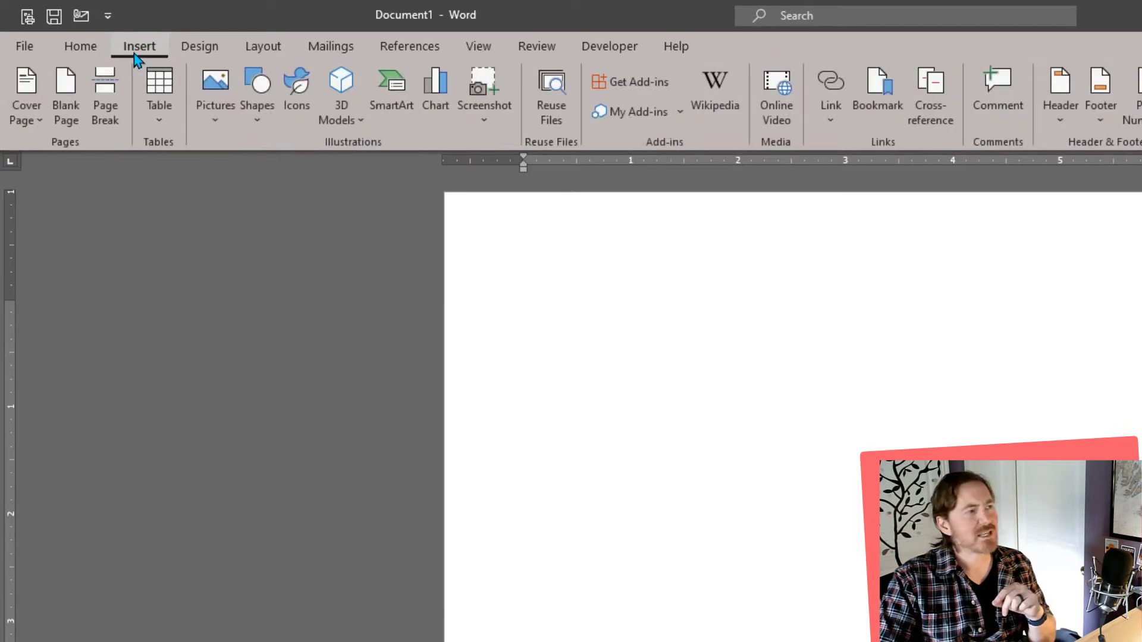
{"action": "left_click", "coordinate": [159, 119]}
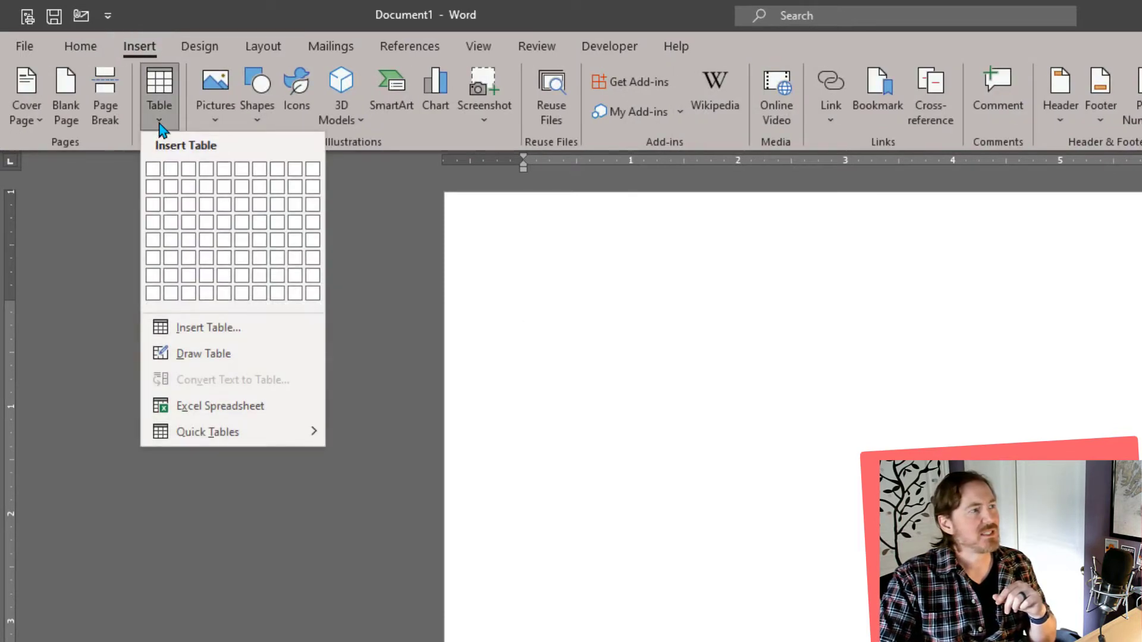
{"action": "left_click", "coordinate": [212, 359]}
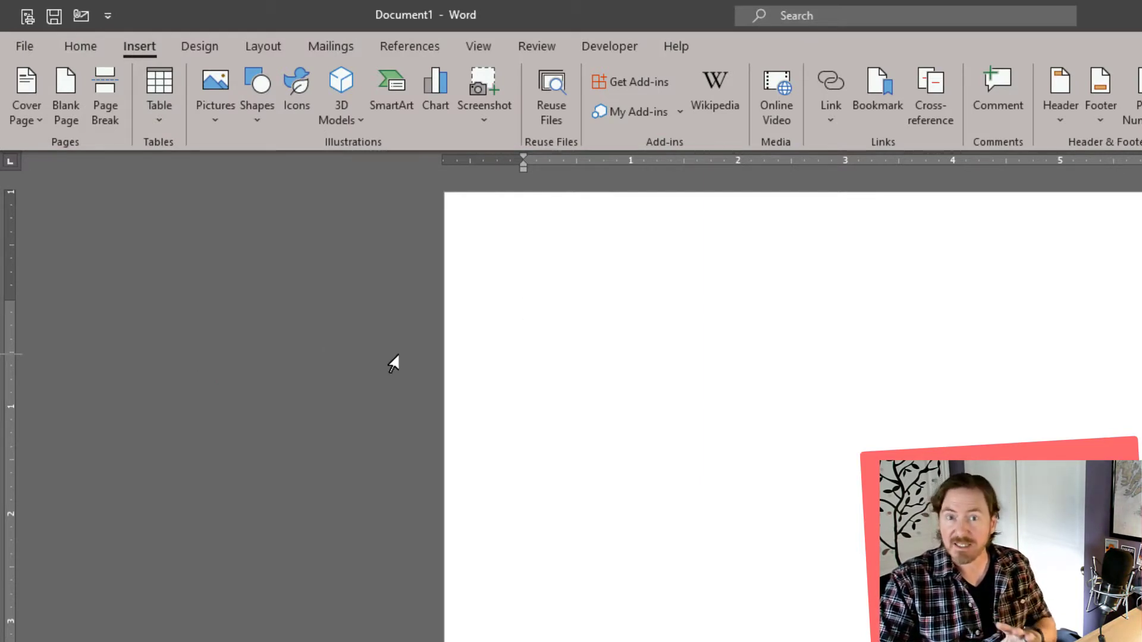
{"action": "mouse_move", "coordinate": [515, 302]}
{"action": "left_mouse_down"}
{"action": "mouse_move", "coordinate": [906, 641]}
{"action": "mouse_move", "coordinate": [1110, 641]}
{"action": "left_mouse_up"}
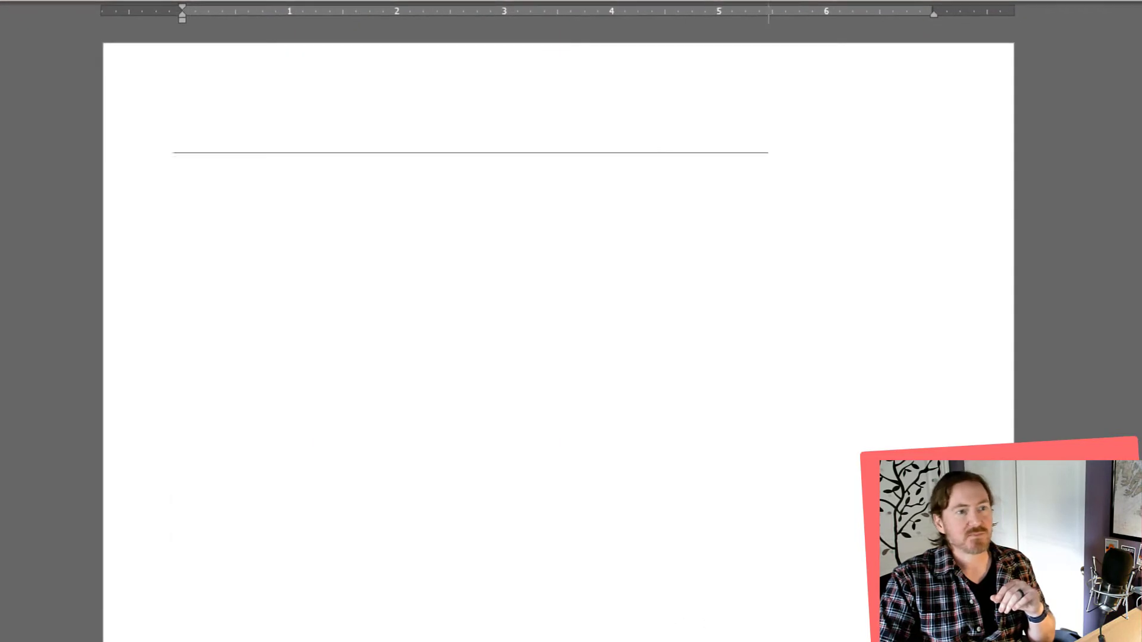
{"action": "left_click_drag", "start_coordinate": [767, 641], "coordinate": [931, 641]}
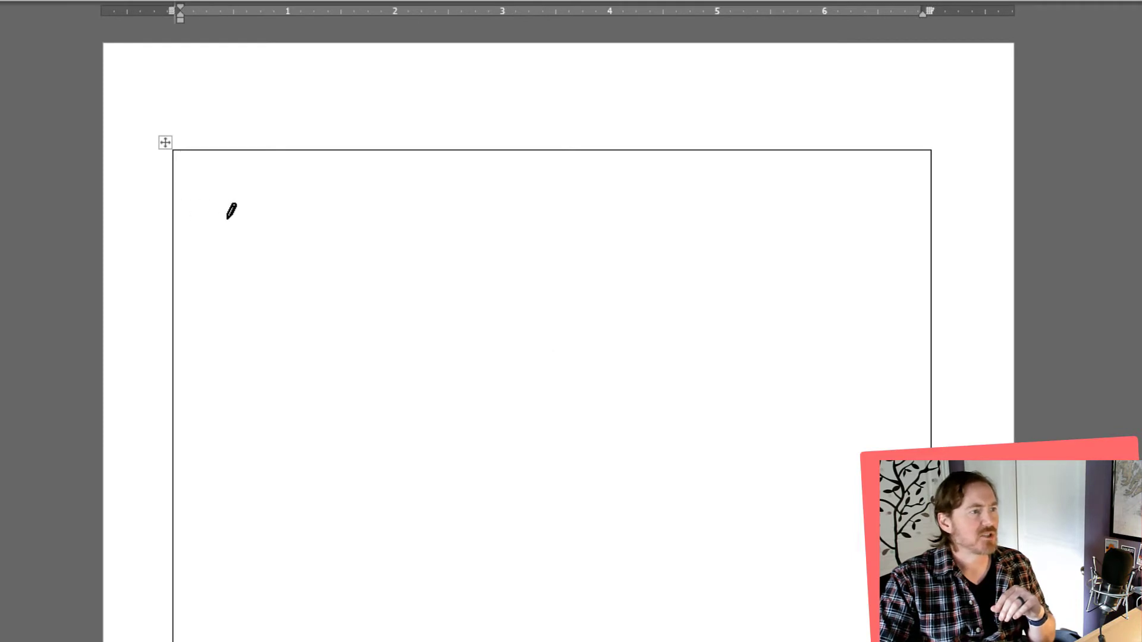
- Draw a full-width top row, a narrow left column divider, and three lower row dividers
{"action": "mouse_move", "coordinate": [230, 209]}
{"action": "left_mouse_down"}
{"action": "mouse_move", "coordinate": [573, 186]}
{"action": "mouse_move", "coordinate": [755, 196]}
{"action": "mouse_move", "coordinate": [739, 200]}
{"action": "left_mouse_up"}
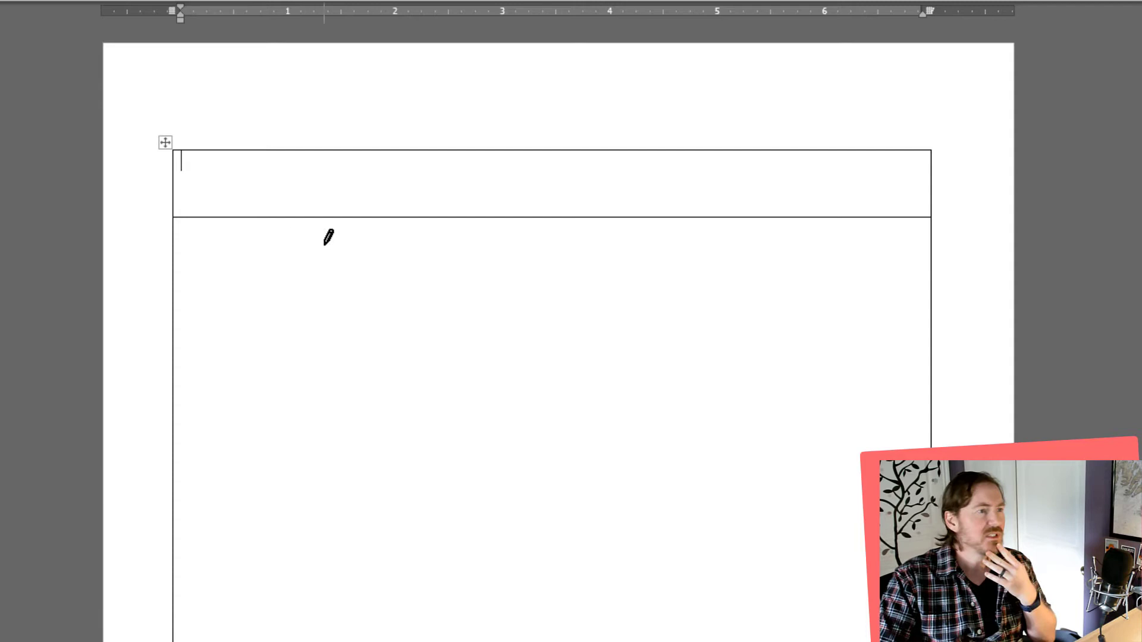
{"action": "mouse_move", "coordinate": [282, 237]}
{"action": "left_mouse_down"}
{"action": "mouse_move", "coordinate": [284, 467]}
{"action": "mouse_move", "coordinate": [308, 632]}
{"action": "left_mouse_up"}
{"action": "left_click_drag", "start_coordinate": [200, 315], "coordinate": [530, 352]}
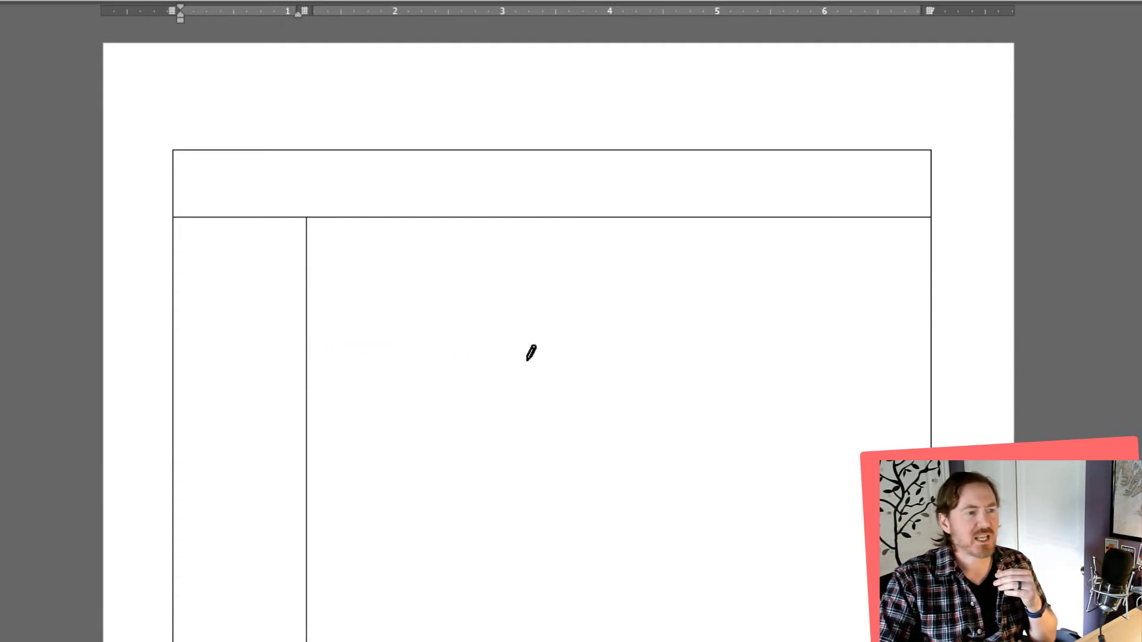
{"action": "mouse_move", "coordinate": [224, 330]}
{"action": "left_mouse_down"}
{"action": "mouse_move", "coordinate": [665, 311]}
{"action": "mouse_move", "coordinate": [667, 346]}
{"action": "left_mouse_up"}
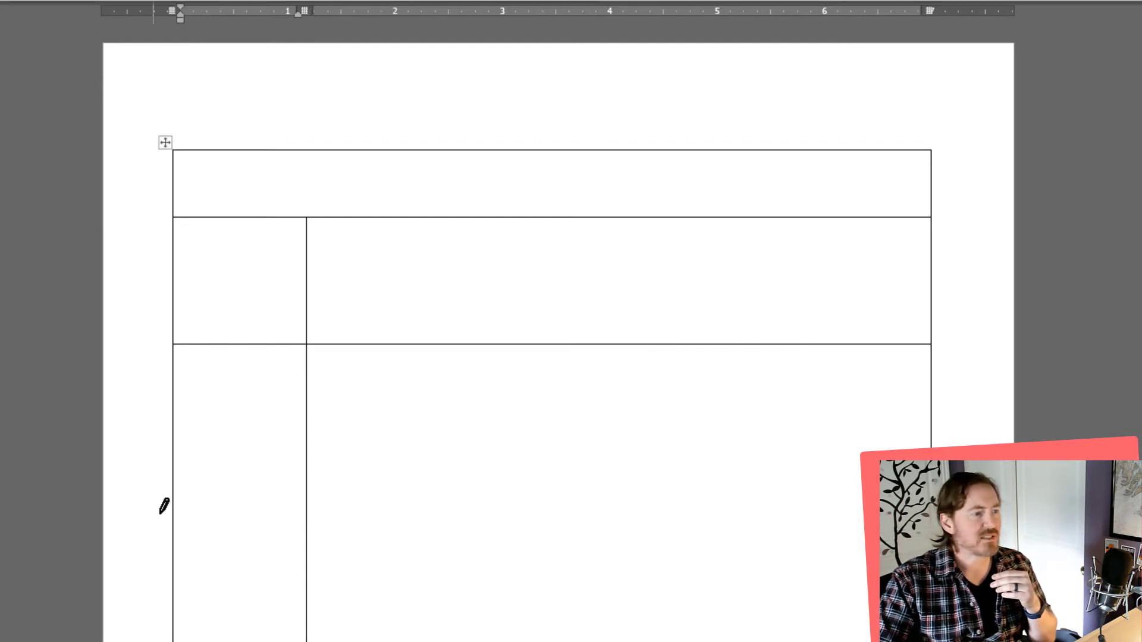
{"action": "left_click_drag", "start_coordinate": [198, 489], "coordinate": [548, 484]}
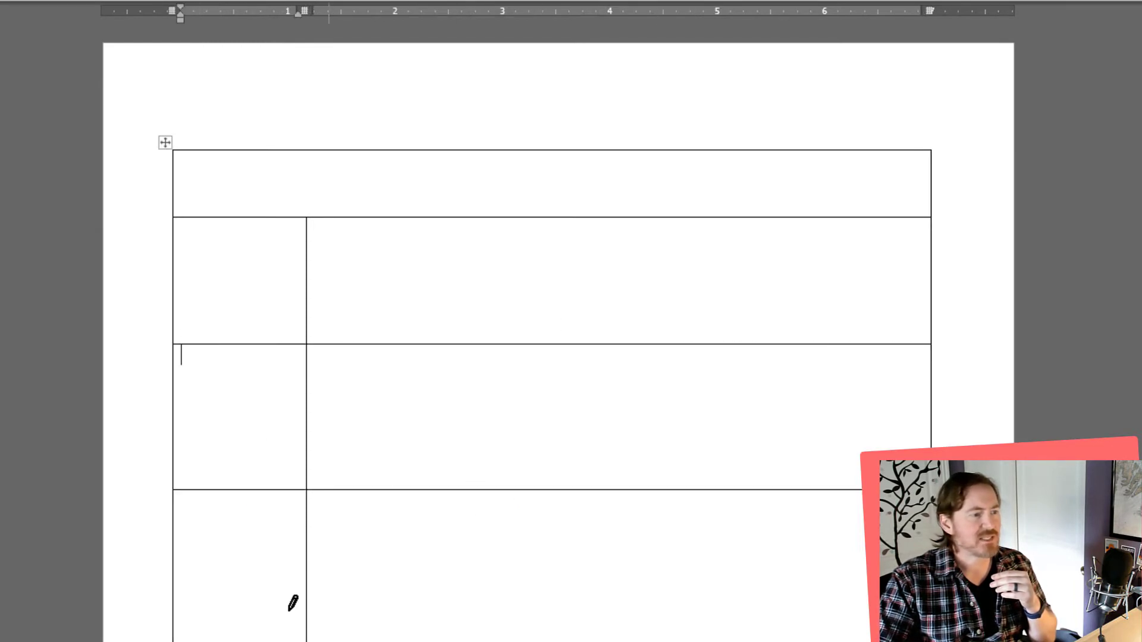
{"action": "left_click_drag", "start_coordinate": [214, 599], "coordinate": [474, 593]}
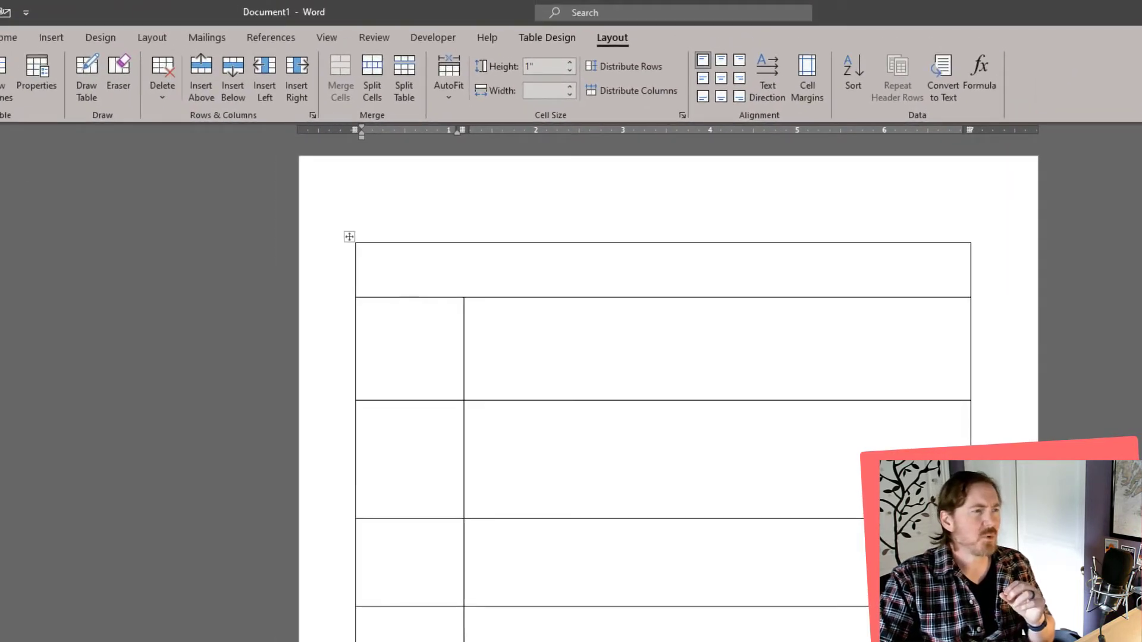
- Type 'Education' as a Heading 2 in the second-row left cell
{"action": "left_click", "coordinate": [366, 308]}
{"action": "left_click", "coordinate": [5, 30]}
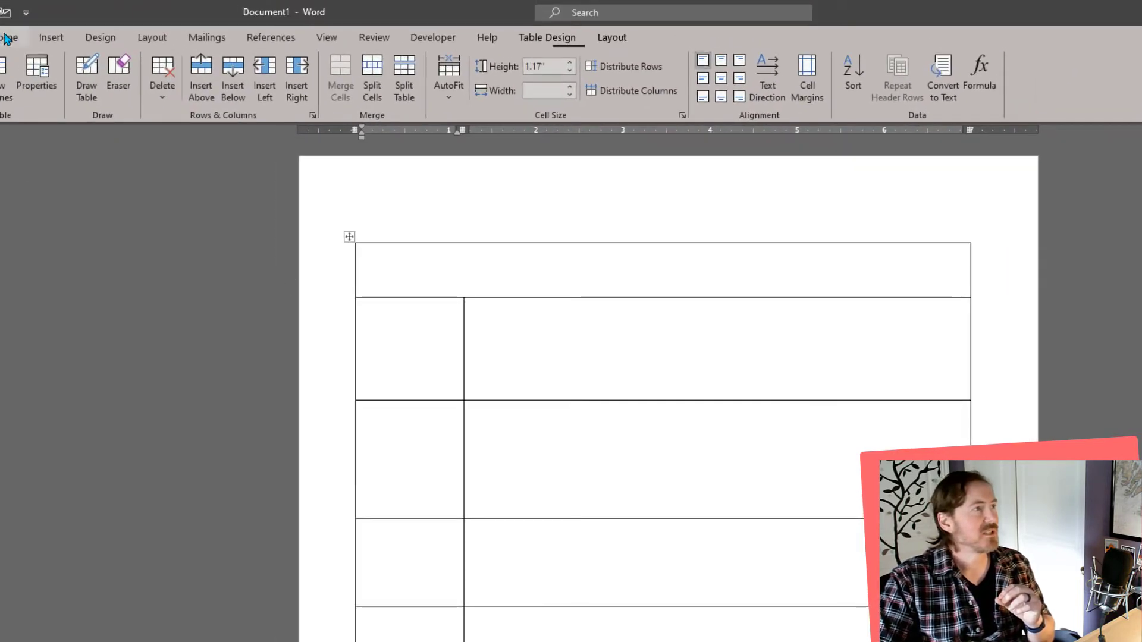
{"action": "left_click", "coordinate": [671, 82]}
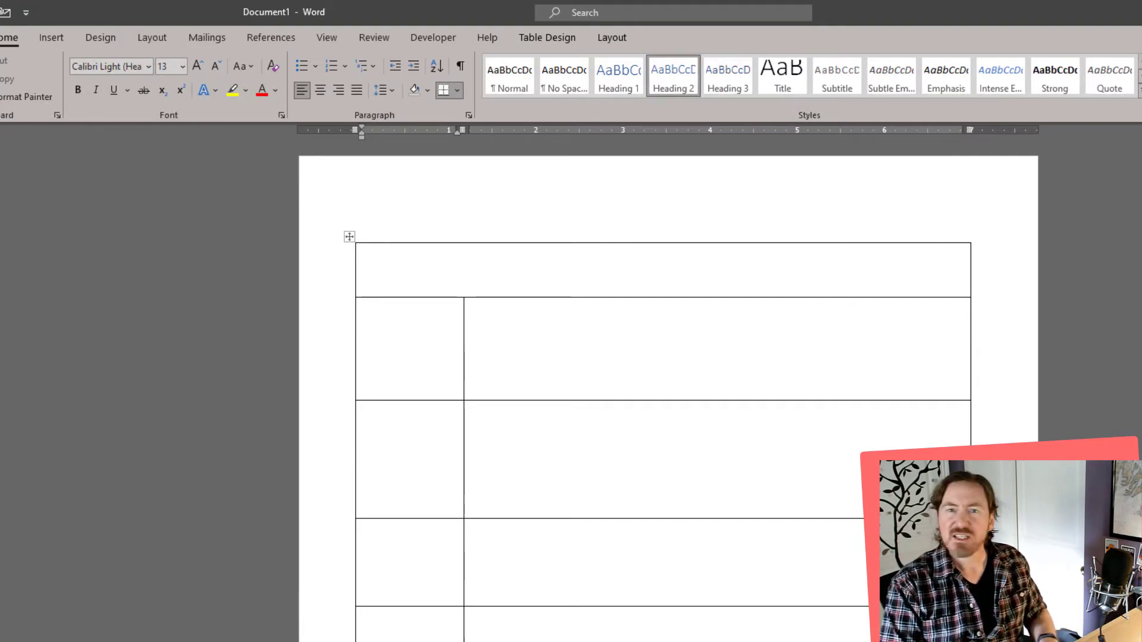
{"action": "type", "text": "Education"}
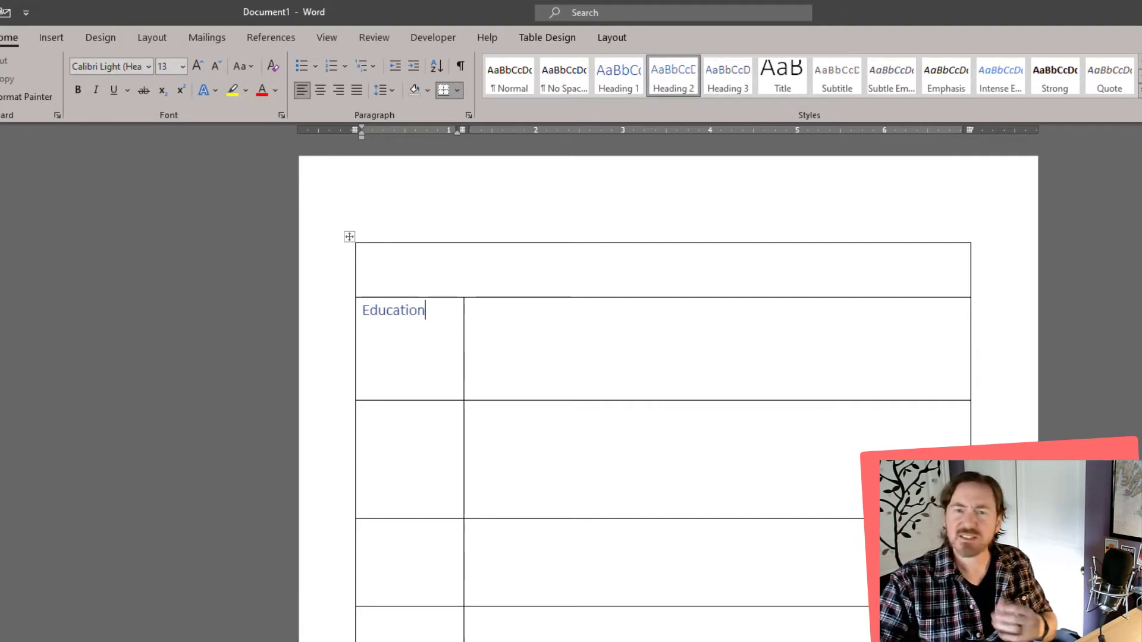
- Type 'Projects' in the third-row left cell and give it the Heading 2 style
{"action": "left_click", "coordinate": [395, 477]}
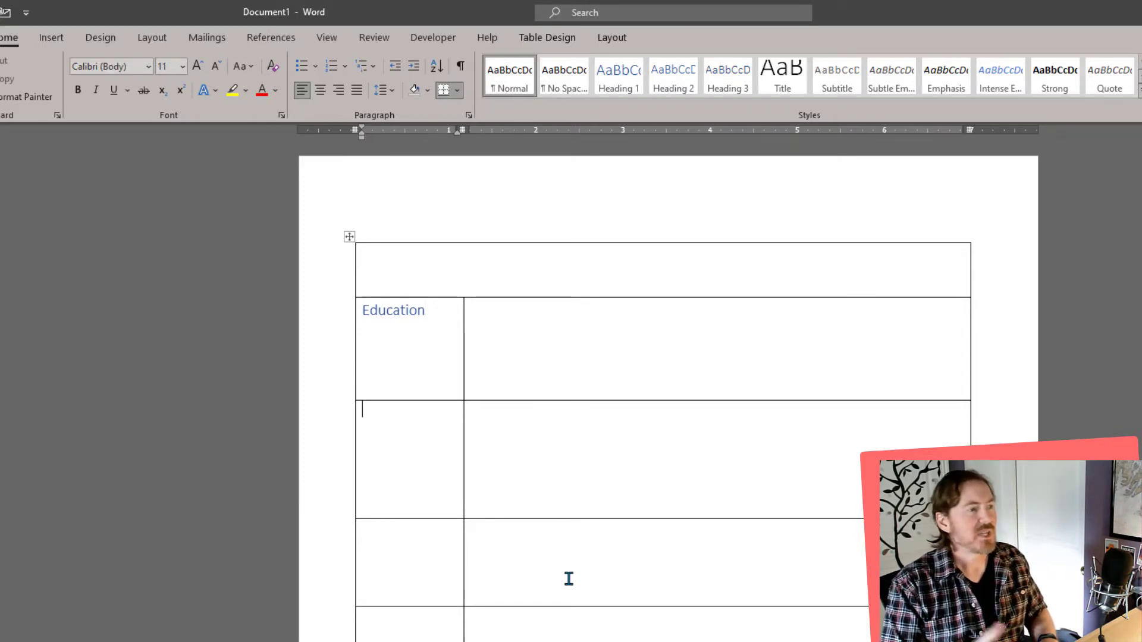
{"action": "type", "text": "Po"}
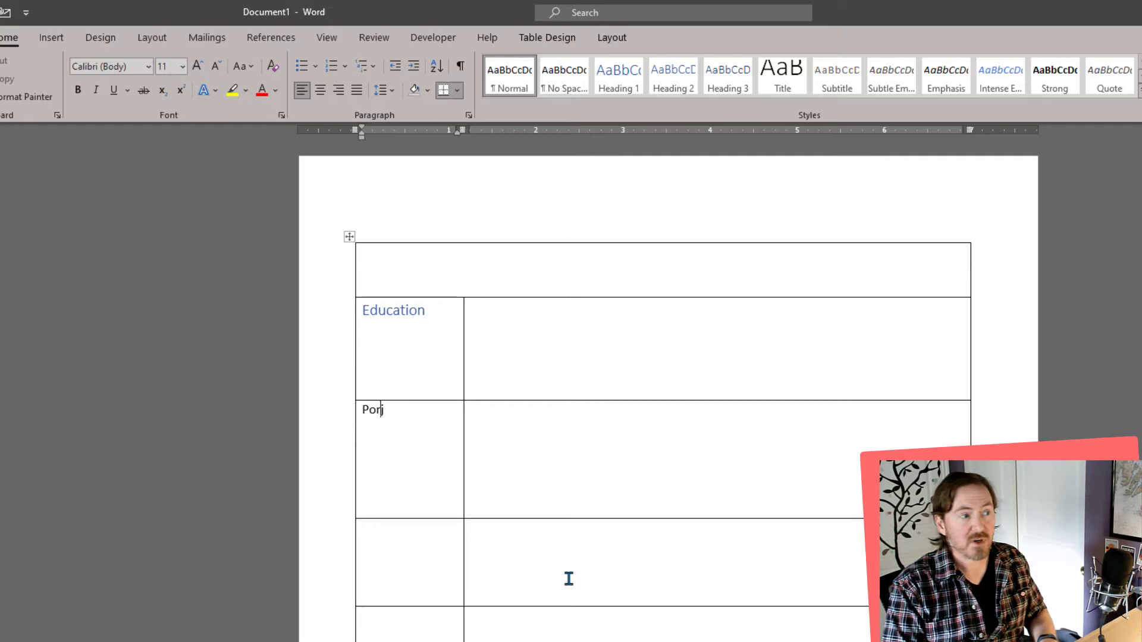
{"action": "key", "text": "BackSpace"}
{"action": "type", "text": "rojects"}
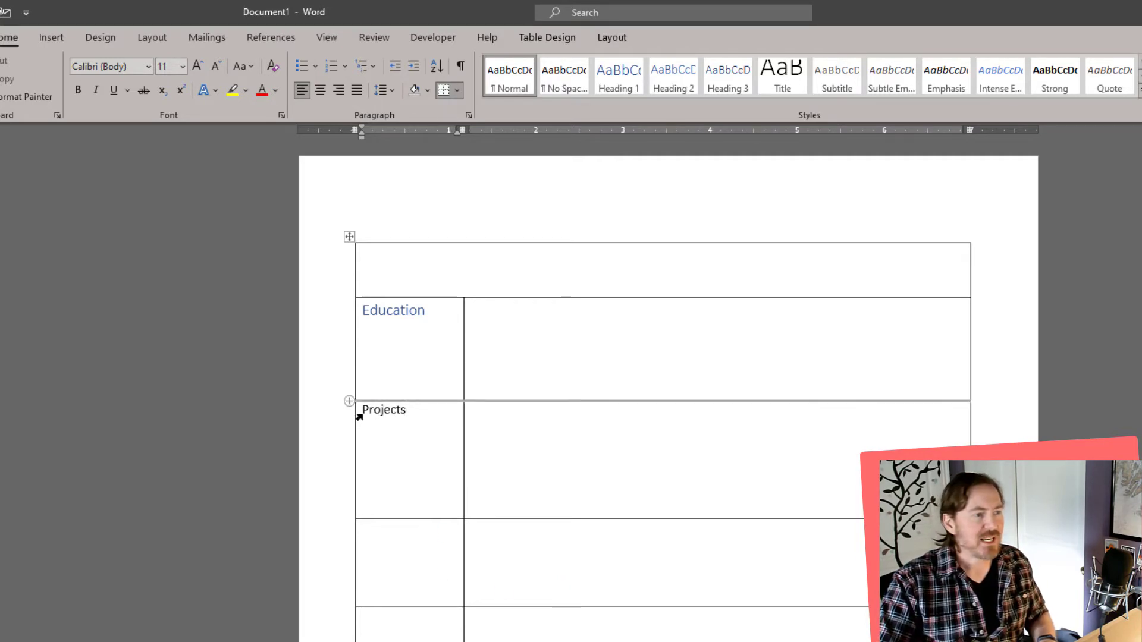
{"action": "double_click", "coordinate": [382, 410]}
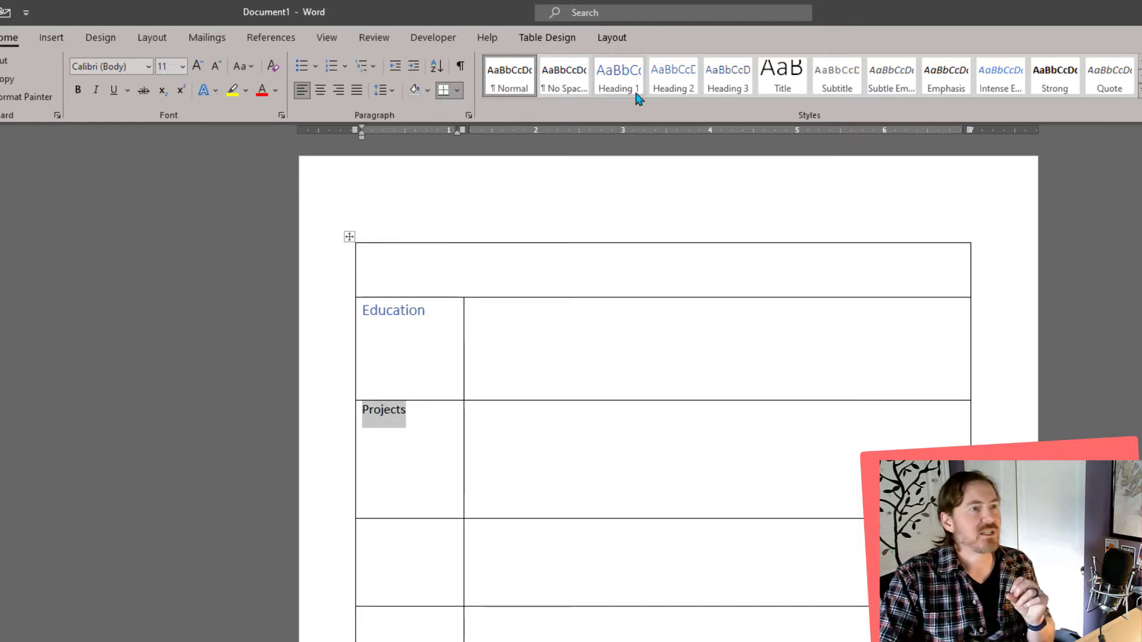
{"action": "left_click", "coordinate": [661, 83]}
{"action": "left_click", "coordinate": [396, 571]}
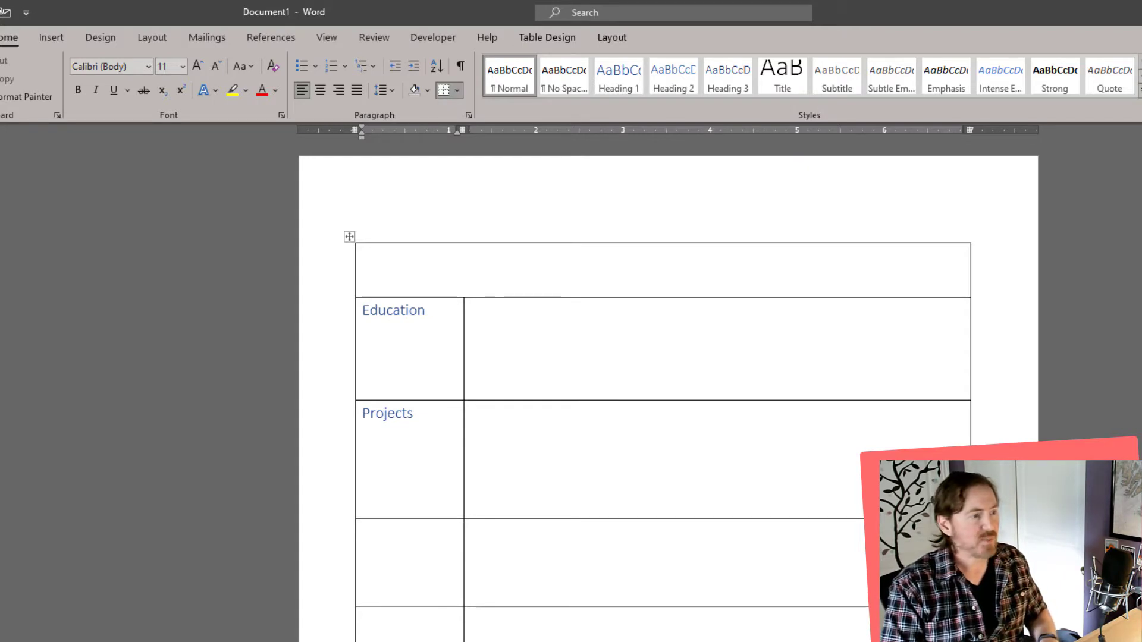
- Type 'Work Experience' in the fourth-row left cell and style it as Heading 2
{"action": "type", "text": "Wor"}
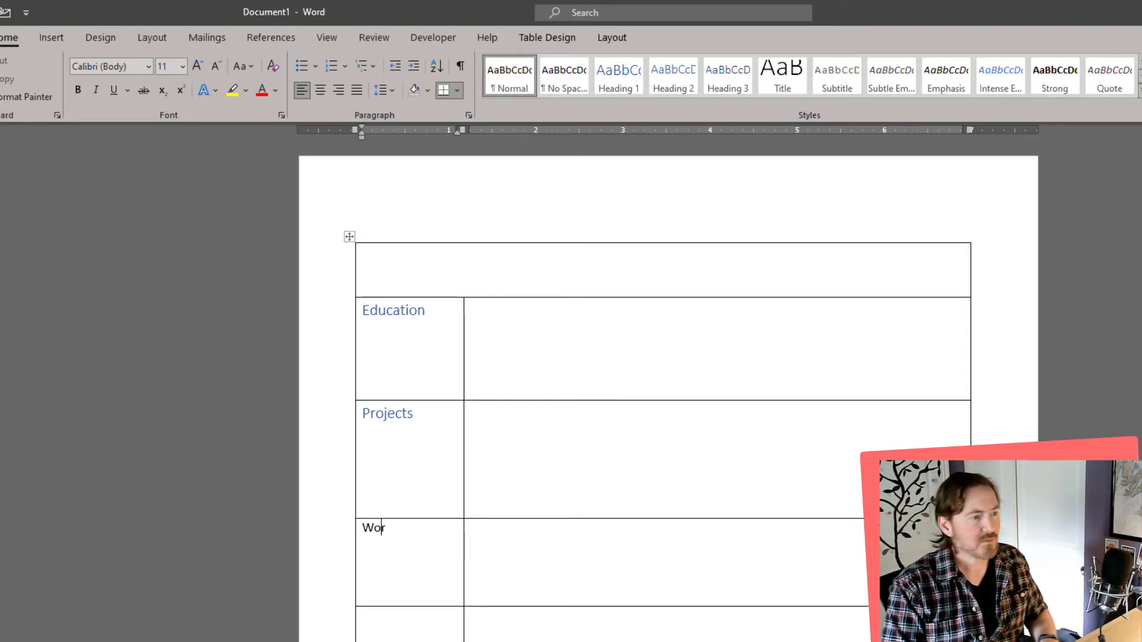
{"action": "type", "text": "k Experience"}
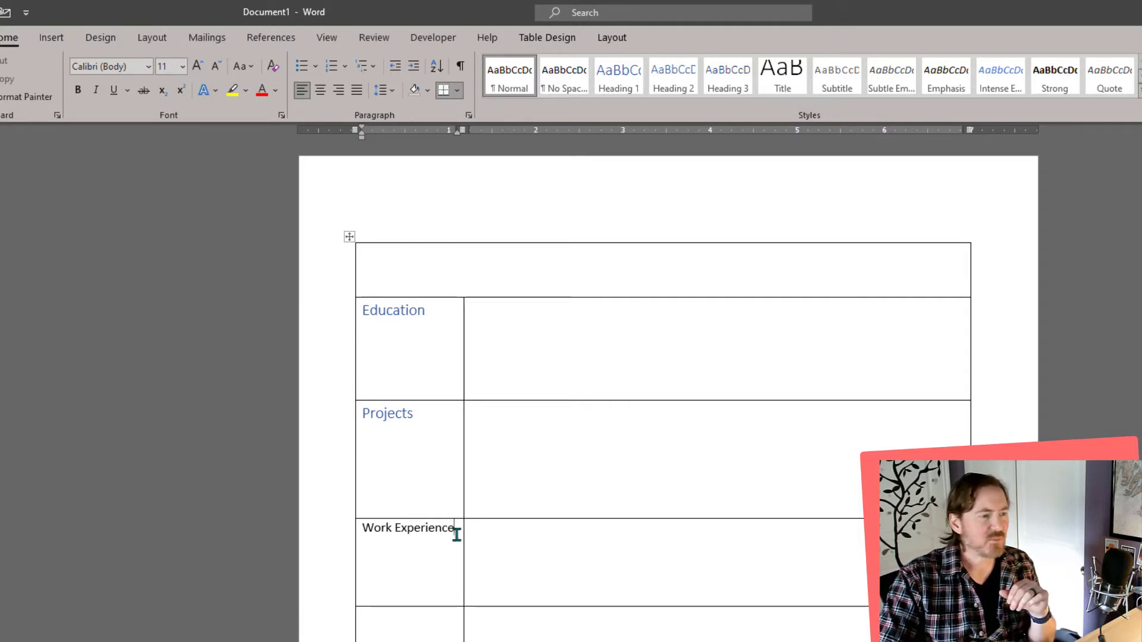
{"action": "left_click_drag", "start_coordinate": [456, 531], "coordinate": [335, 535]}
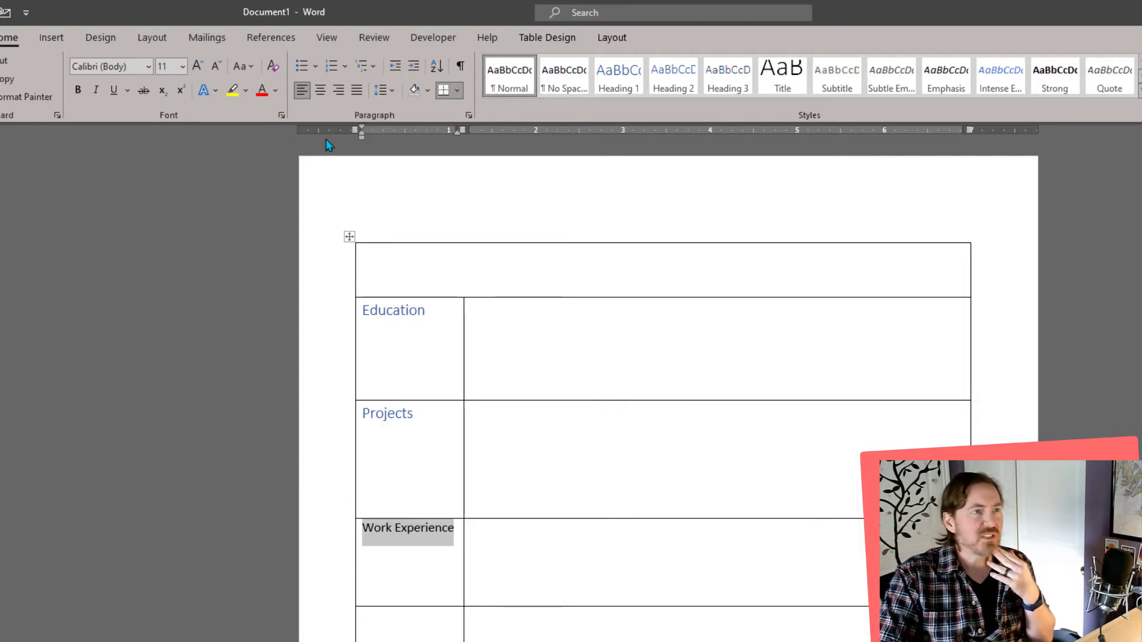
{"action": "left_click", "coordinate": [675, 79]}
{"action": "left_click", "coordinate": [442, 566]}
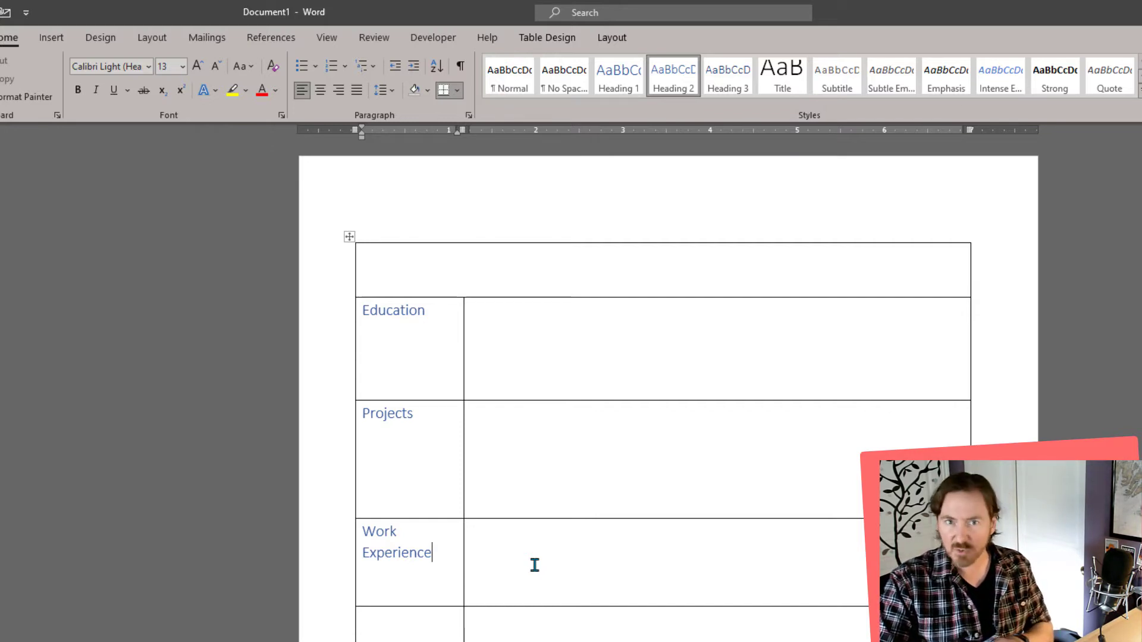
- Add a Heading 2 'Skills' label in the bottom-left cell
{"action": "scroll", "coordinate": [499, 534], "scroll_direction": "down", "scroll_amount": 3}
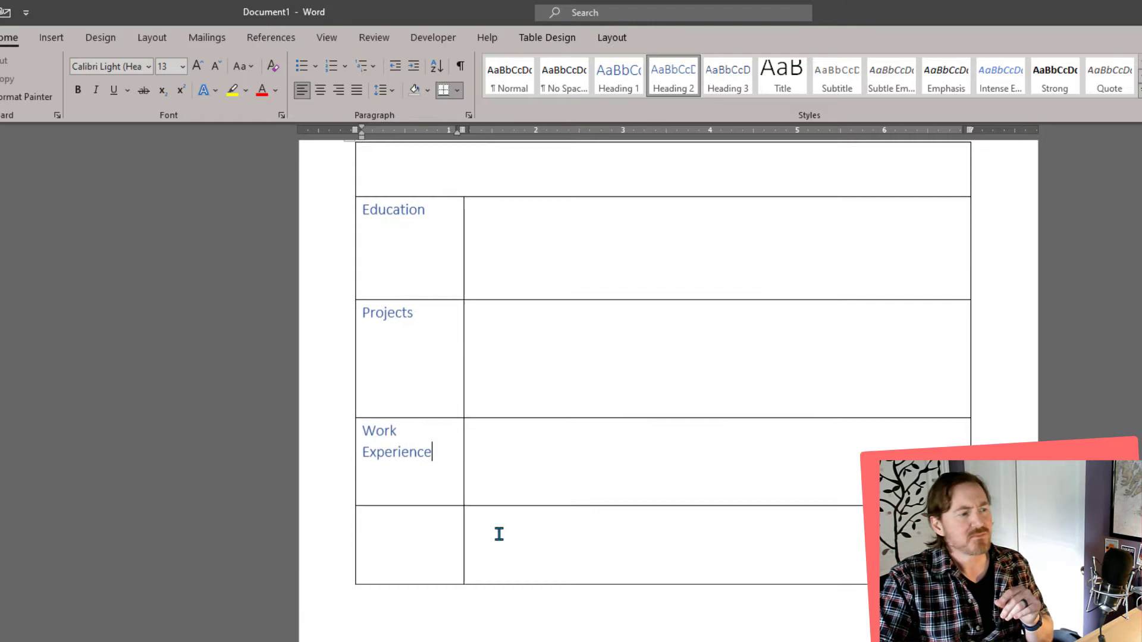
{"action": "scroll", "coordinate": [499, 533], "scroll_direction": "down", "scroll_amount": 2}
{"action": "left_click", "coordinate": [426, 478]}
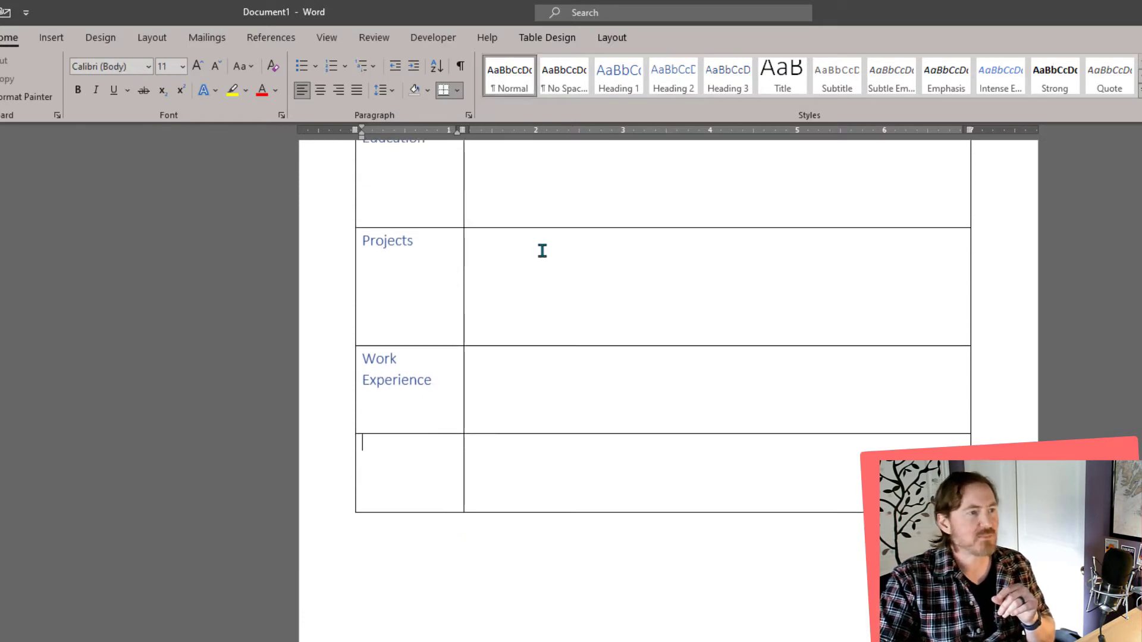
{"action": "left_click", "coordinate": [674, 92]}
{"action": "type", "text": "Skil"}
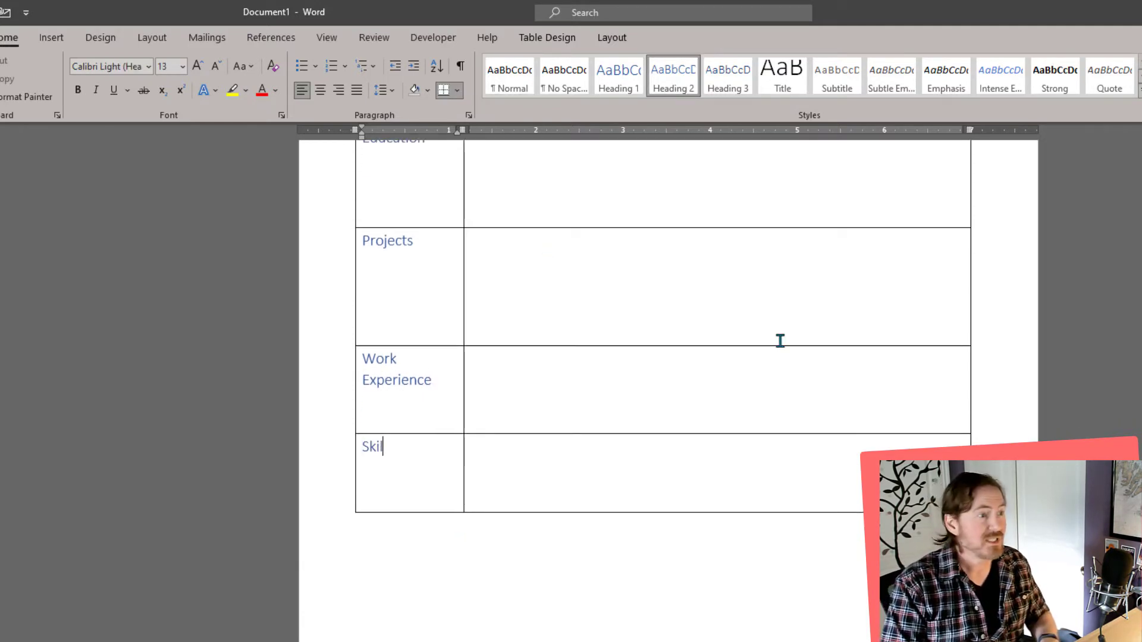
{"action": "type", "text": "ls"}
{"action": "left_click", "coordinate": [558, 476]}
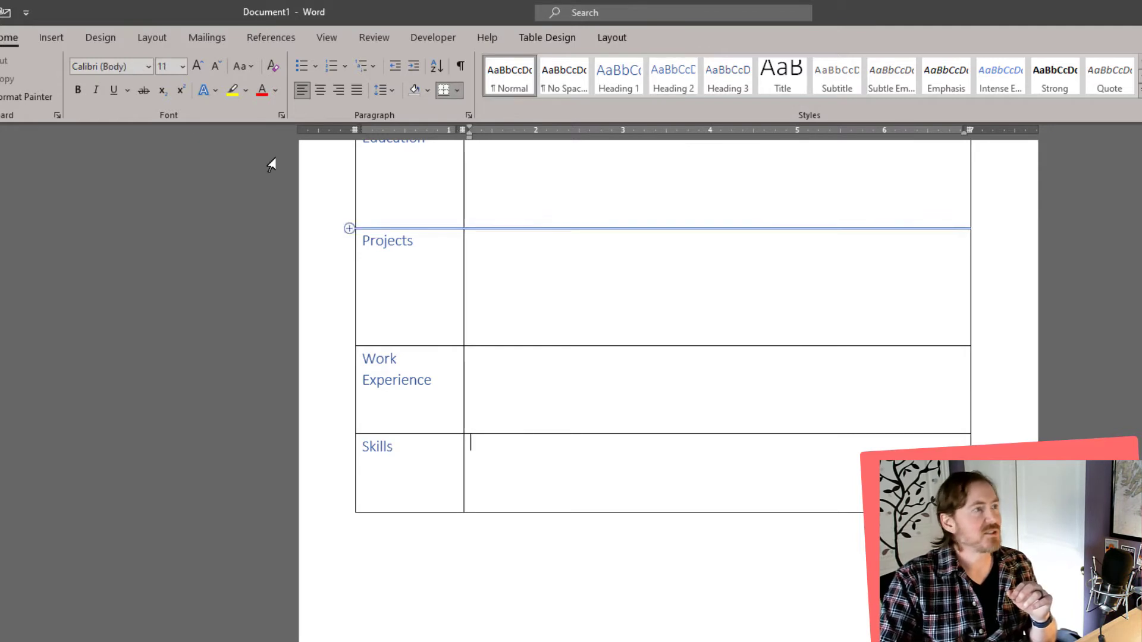
- Insert a Clustered Bar chart into the cell beside Skills
{"action": "left_click", "coordinate": [51, 37]}
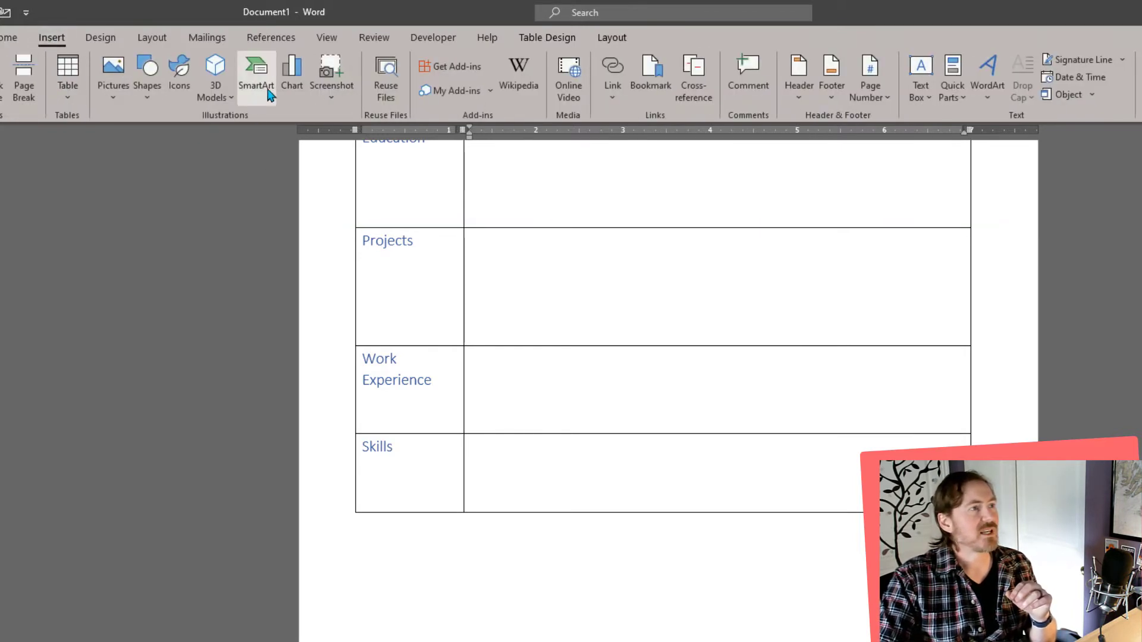
{"action": "left_click", "coordinate": [292, 77]}
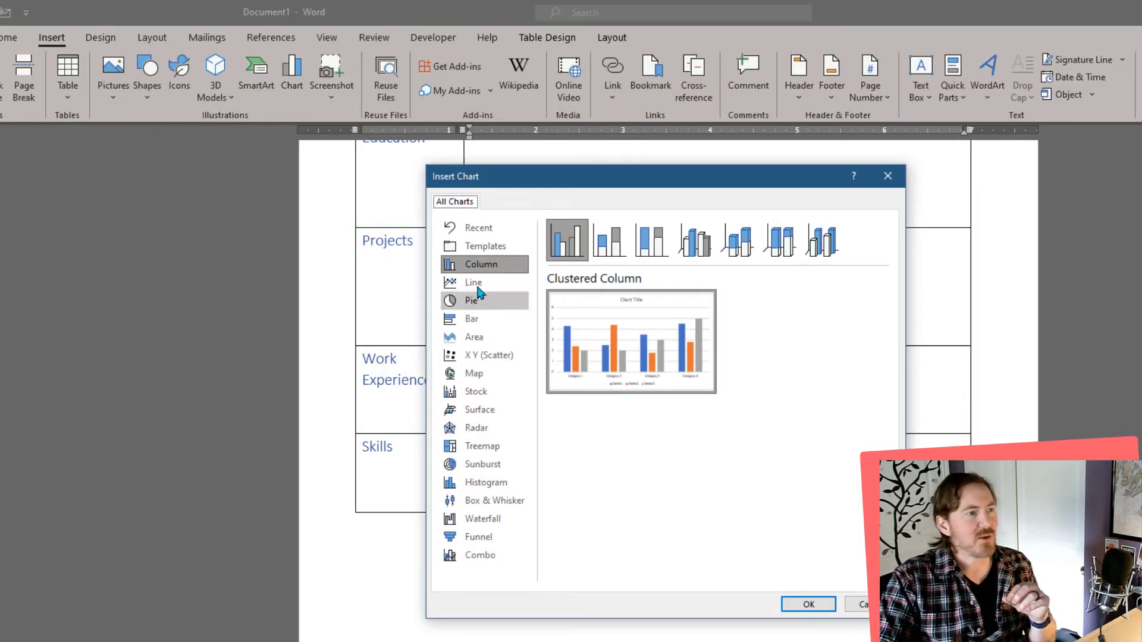
{"action": "left_click", "coordinate": [485, 322]}
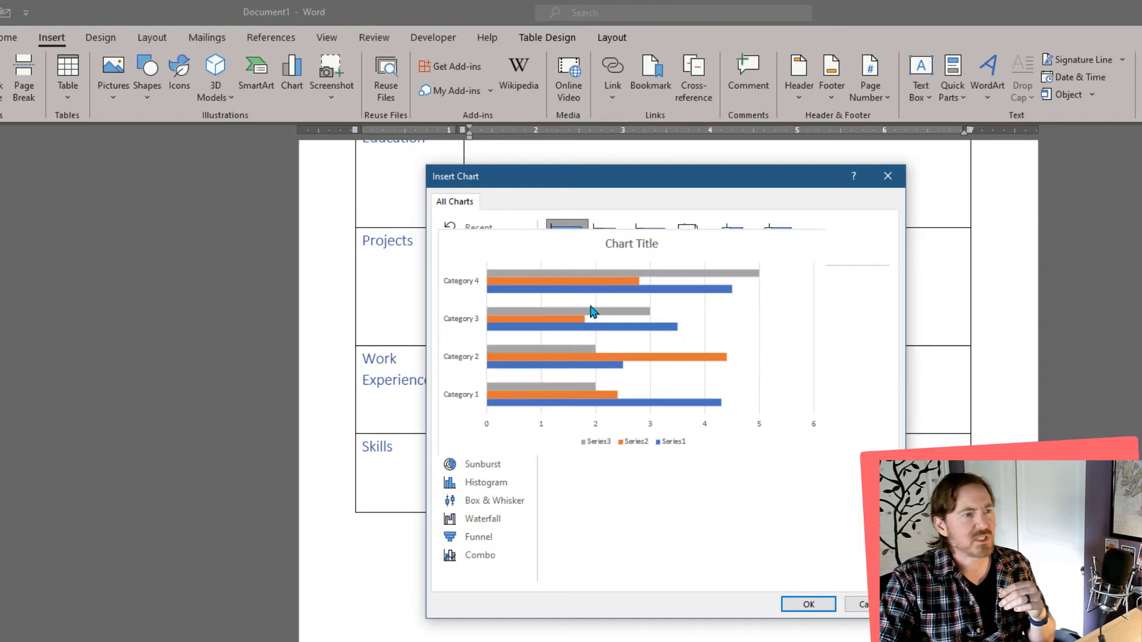
{"action": "left_click", "coordinate": [804, 605]}
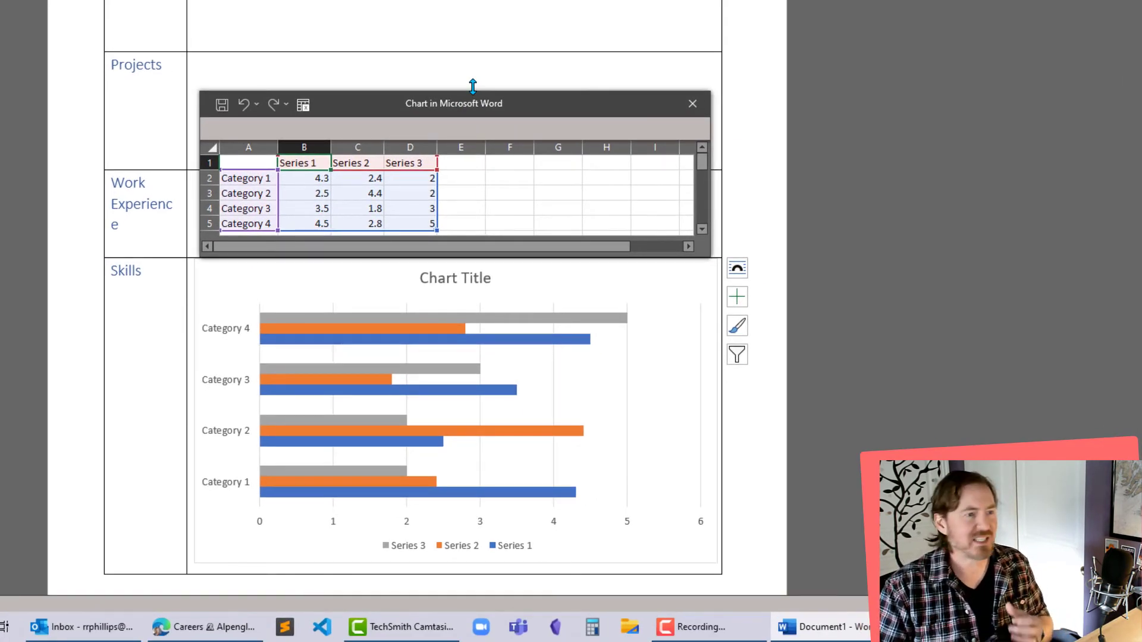
- Delete the Series 2 and Series 3 columns from the chart's data sheet
{"action": "left_click_drag", "start_coordinate": [344, 146], "coordinate": [422, 147]}
{"action": "right_click", "coordinate": [421, 149]}
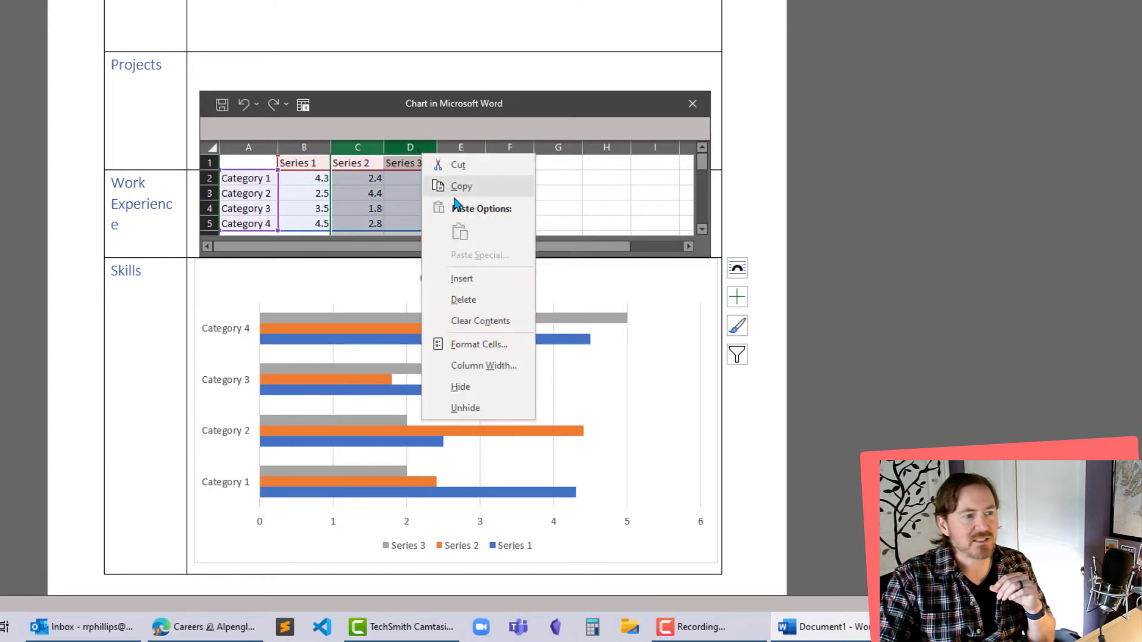
{"action": "left_click", "coordinate": [464, 298]}
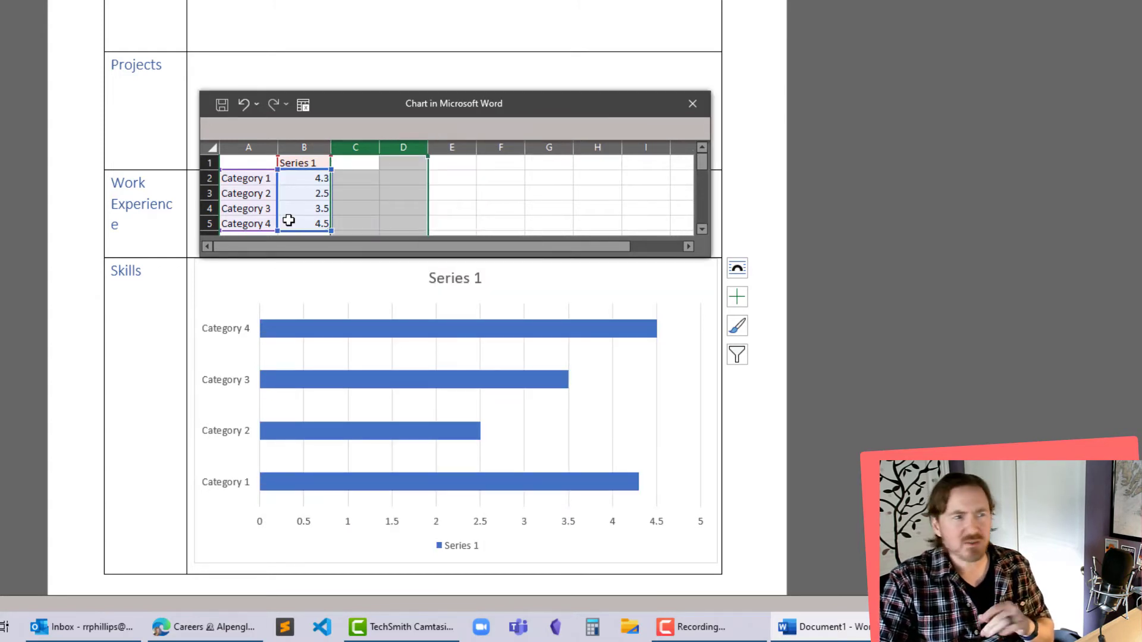
{"action": "left_click", "coordinate": [256, 179]}
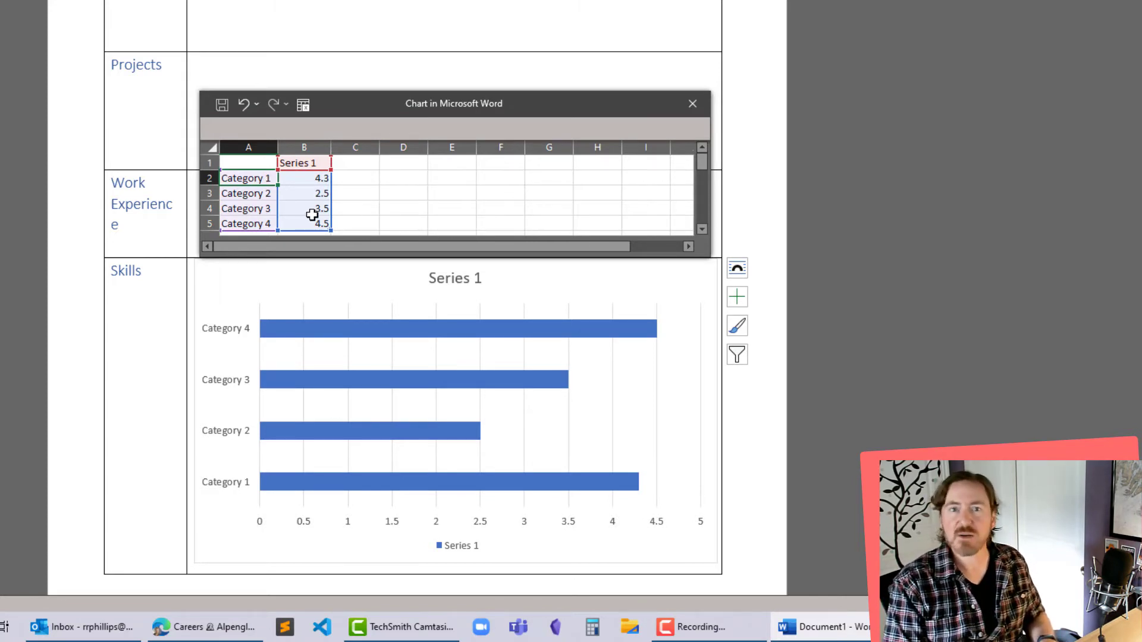
- Rename the four chart categories to Skills1, Skills 2, JavaScripts and HTML, dismissing the warning
{"action": "type", "text": "Skills"}
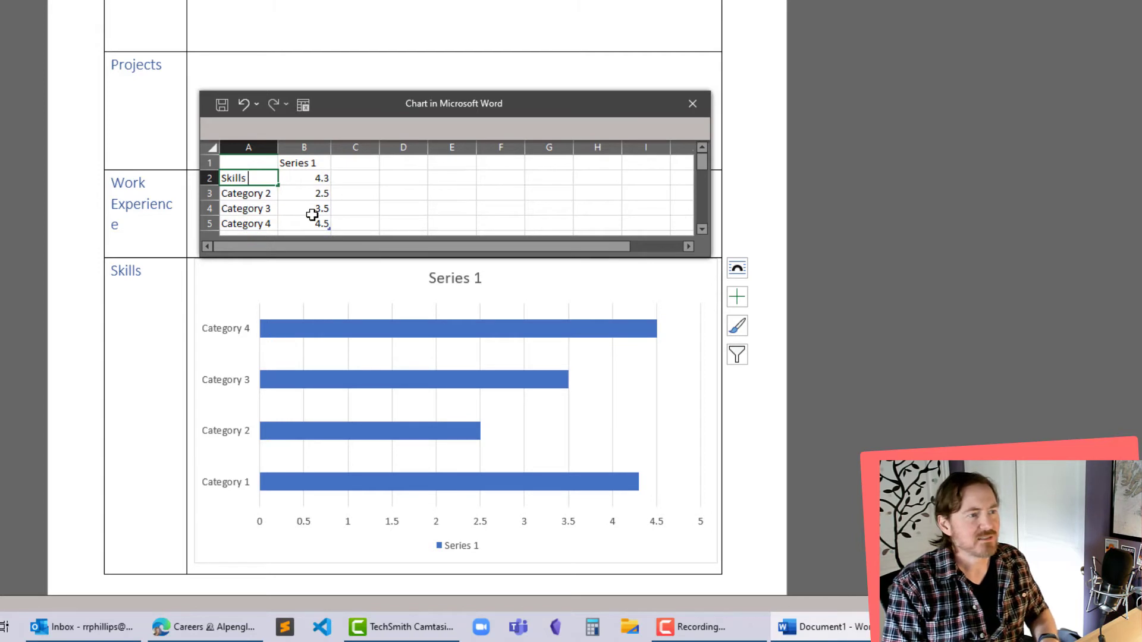
{"action": "type", "text": "1"}
{"action": "key", "text": "Return"}
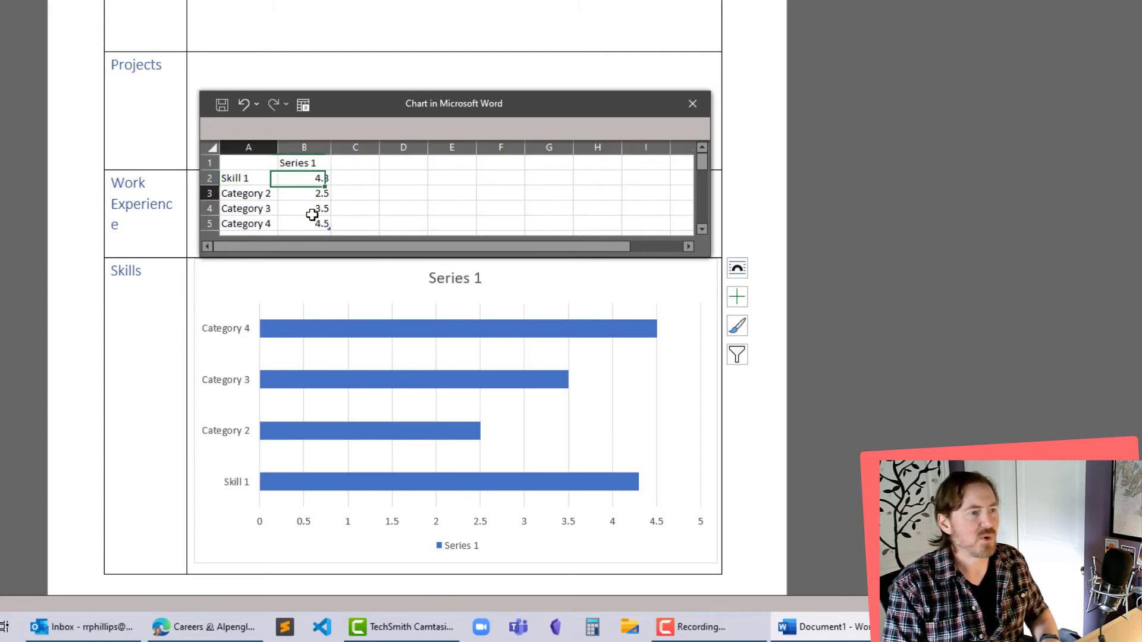
{"action": "type", "text": "Skills 2"}
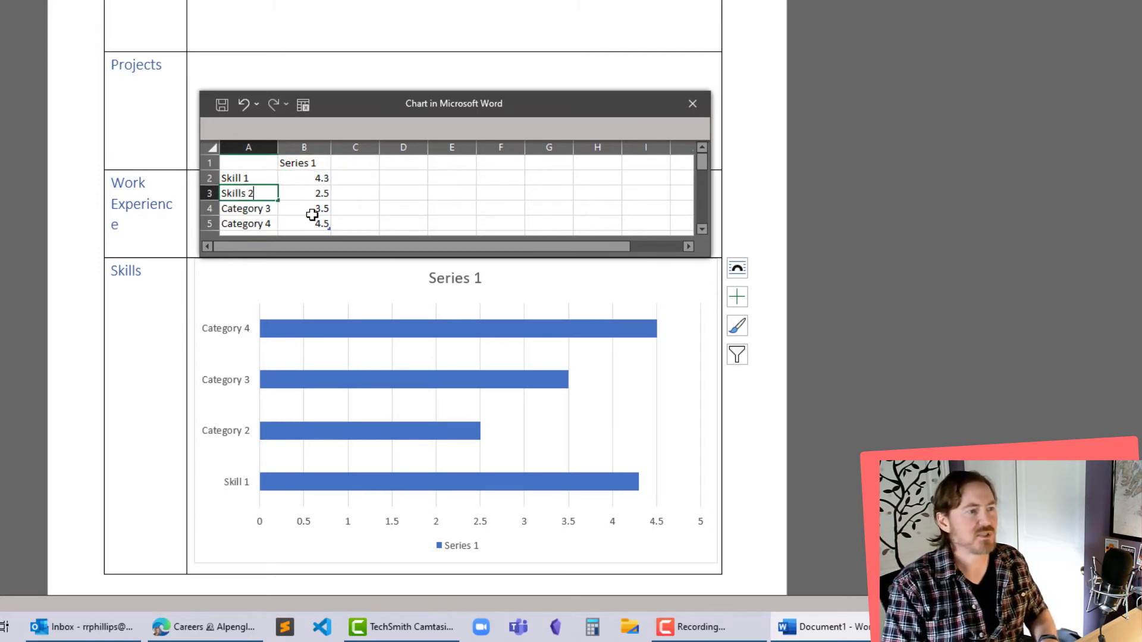
{"action": "key", "text": "Tab"}
{"action": "key", "text": "Return"}
{"action": "type", "text": "Jav"}
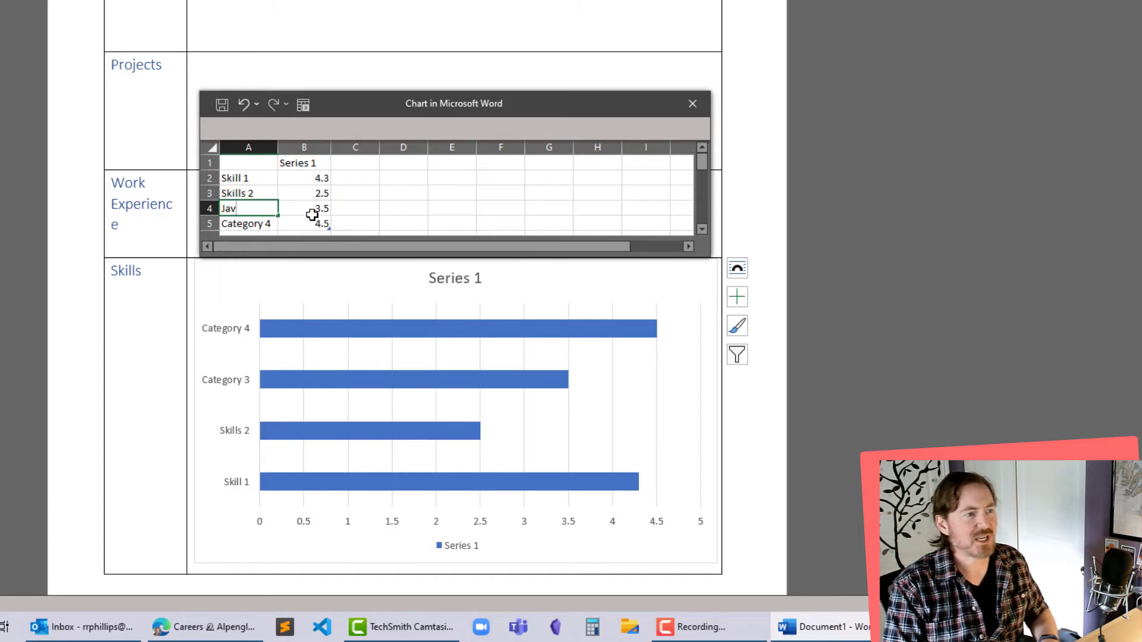
{"action": "type", "text": "aScripts"}
{"action": "key", "text": "Tab"}
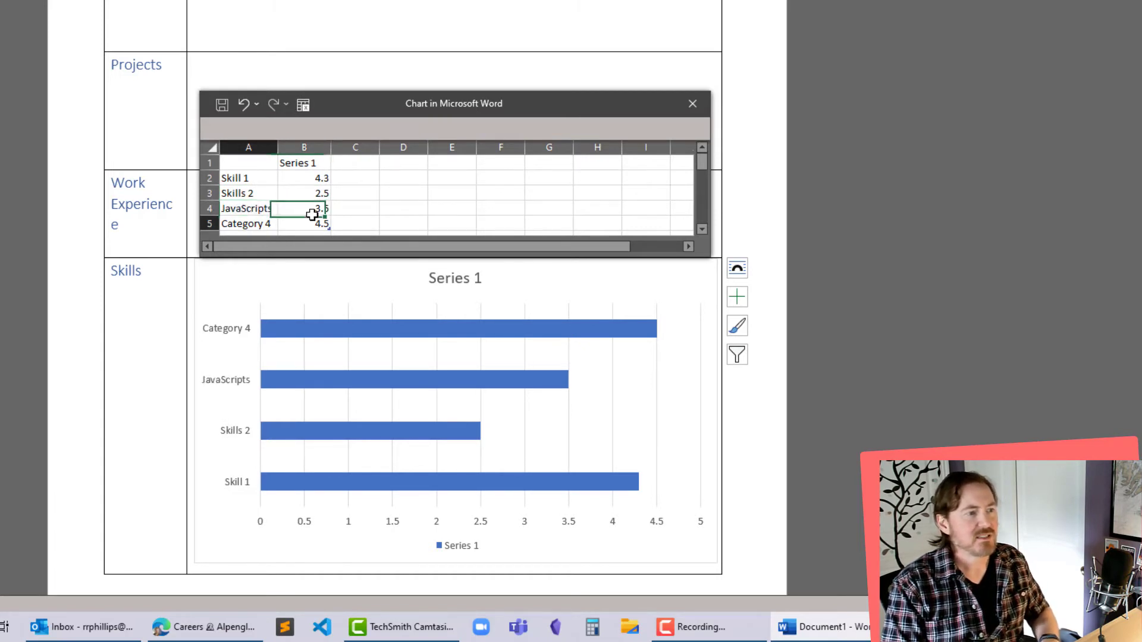
{"action": "key", "text": "Return"}
{"action": "type", "text": "HTML"}
{"action": "key", "text": "Return"}
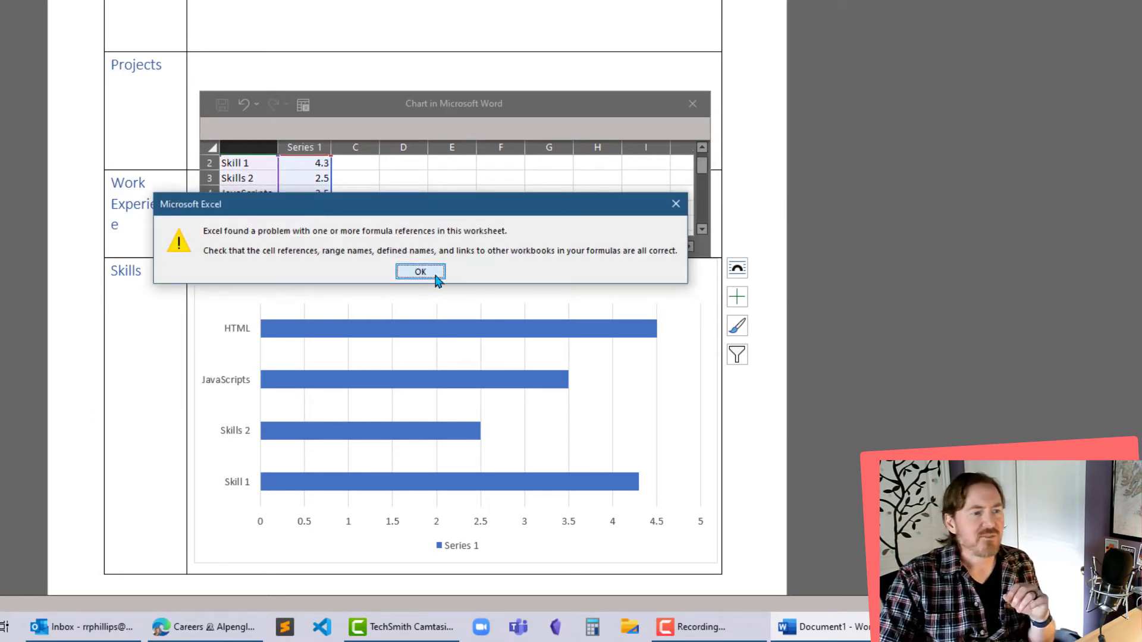
{"action": "left_click", "coordinate": [434, 276]}
{"action": "left_click", "coordinate": [253, 194]}
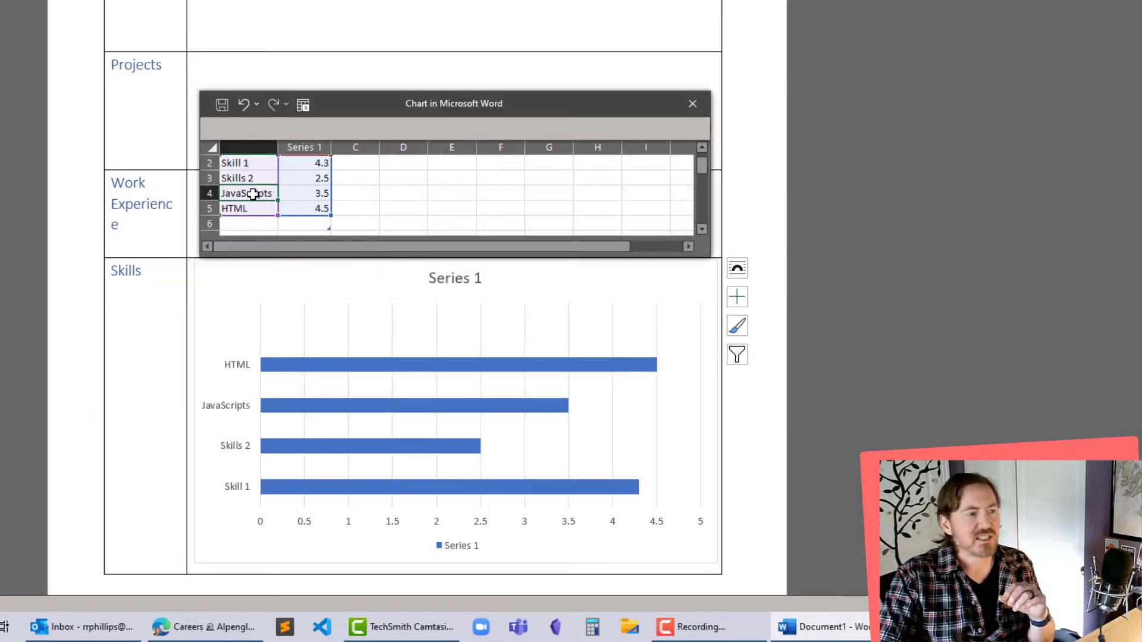
- Insert two blank rows above JavaScripts in the chart data sheet
{"action": "left_click", "coordinate": [204, 192]}
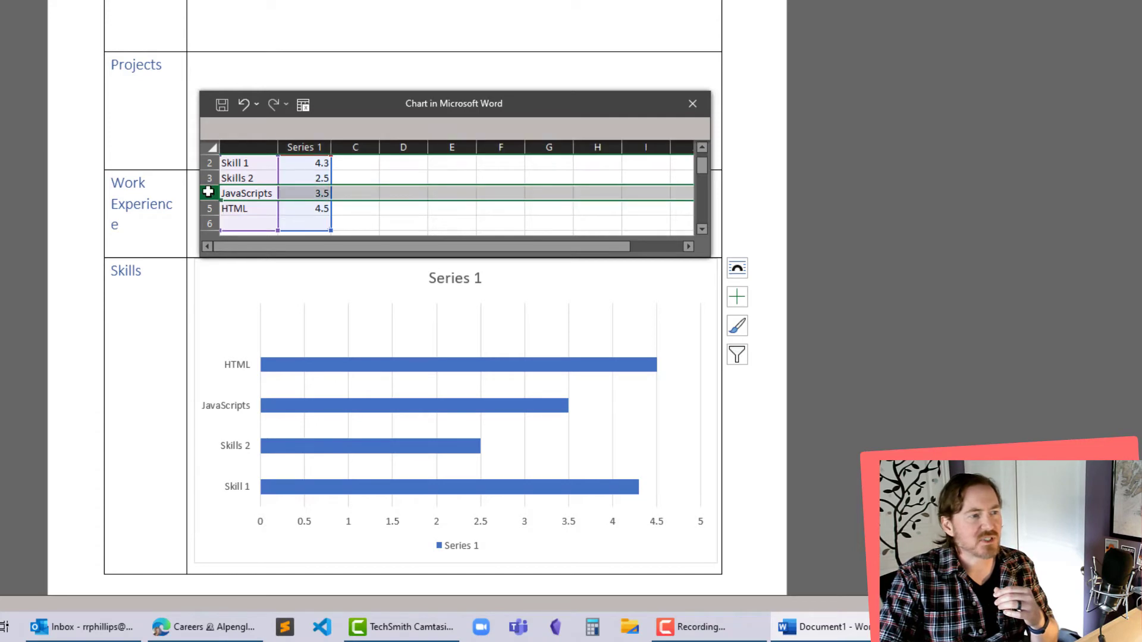
{"action": "right_click", "coordinate": [206, 193]}
{"action": "left_click", "coordinate": [249, 322]}
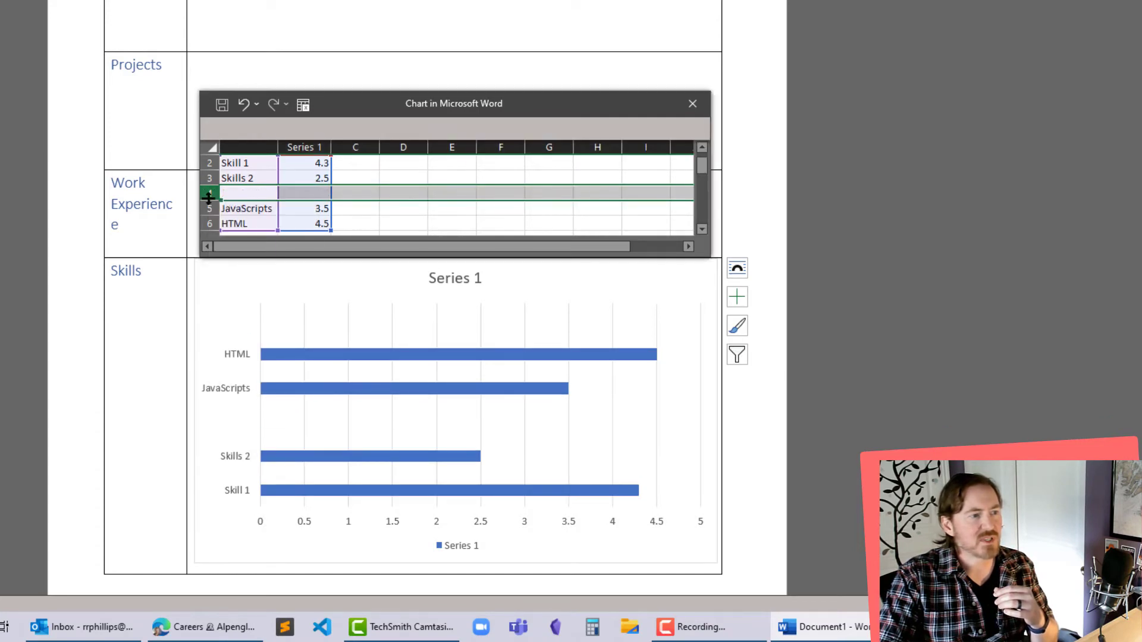
{"action": "right_click", "coordinate": [208, 179]}
{"action": "key", "text": "Escape"}
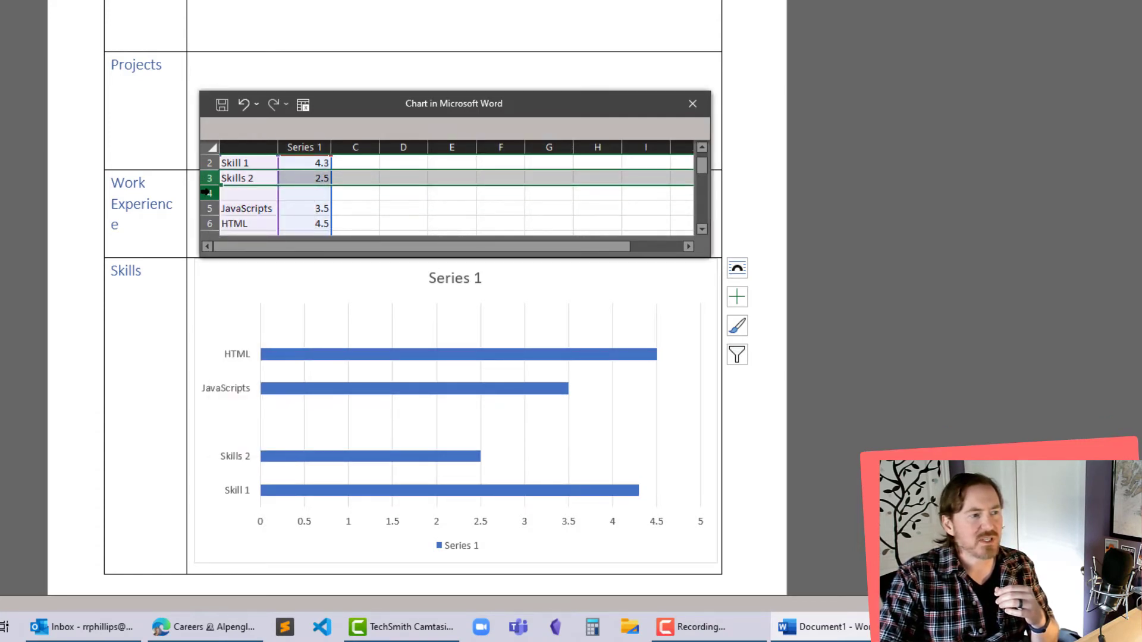
{"action": "right_click", "coordinate": [202, 193]}
{"action": "key", "text": "Escape"}
{"action": "right_click", "coordinate": [206, 194]}
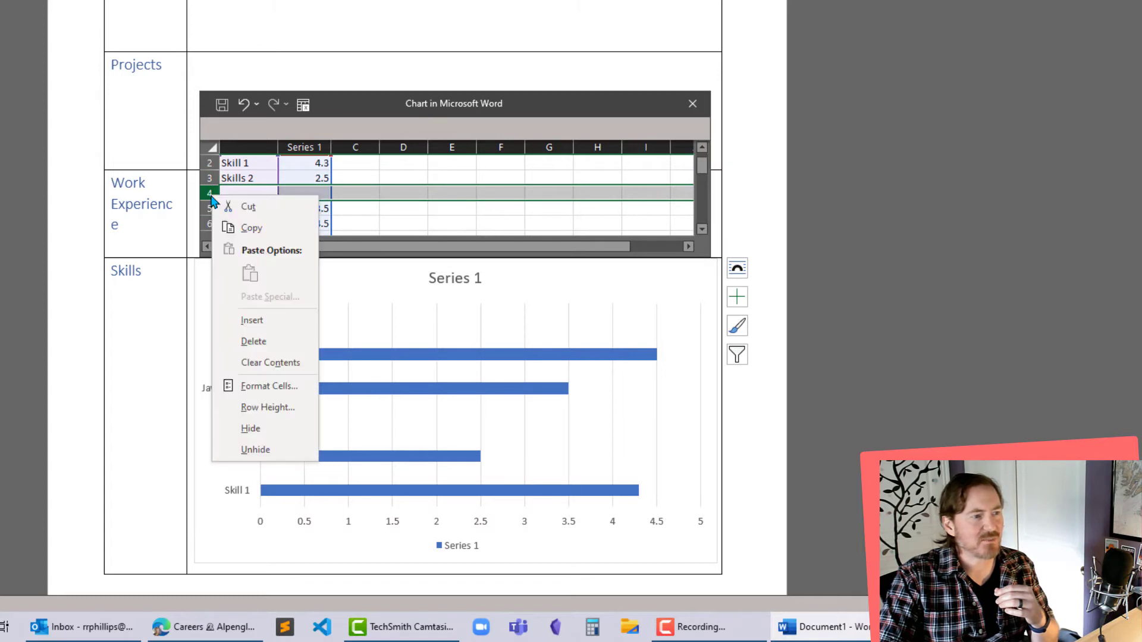
{"action": "left_click", "coordinate": [266, 327]}
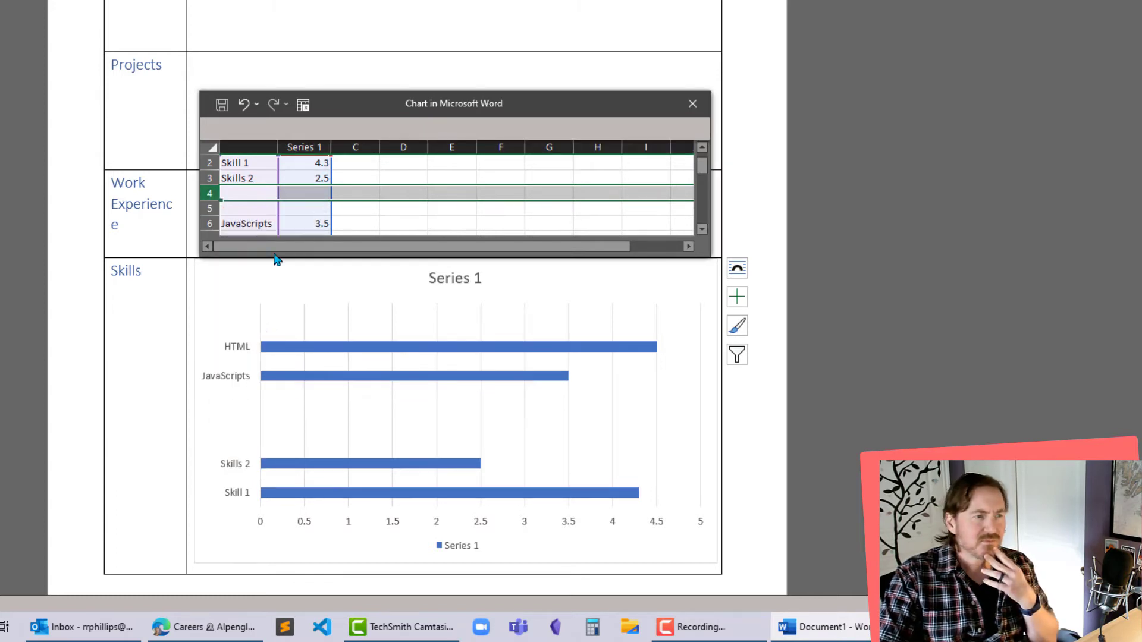
- Name the new rows 'Skills 6' and 'Skills 7'
{"action": "left_click", "coordinate": [258, 209]}
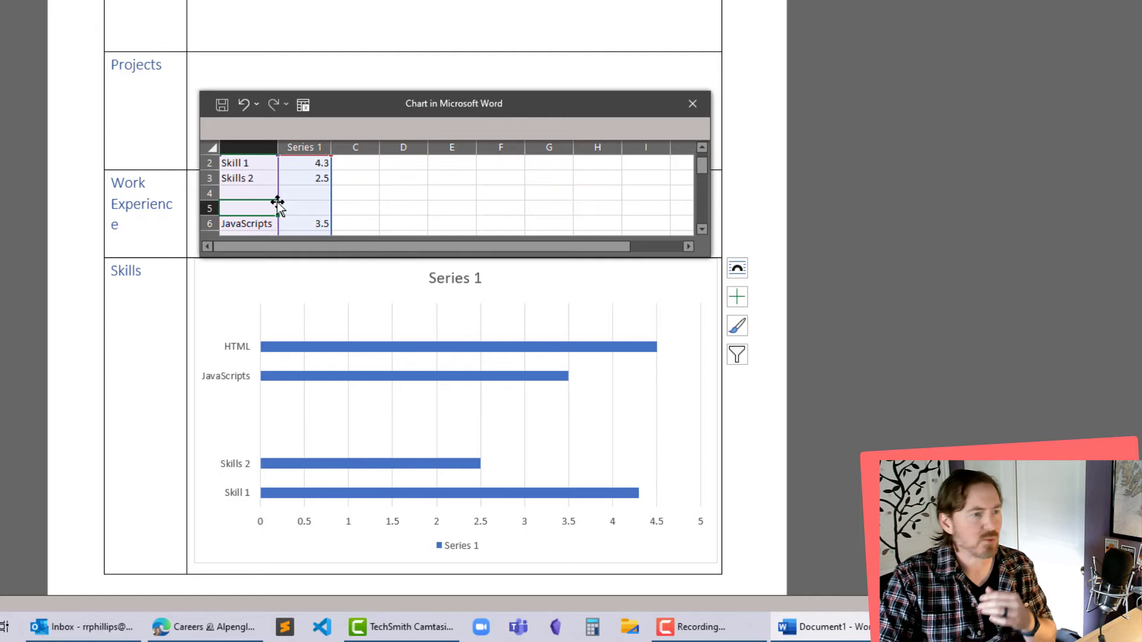
{"action": "left_click", "coordinate": [271, 193]}
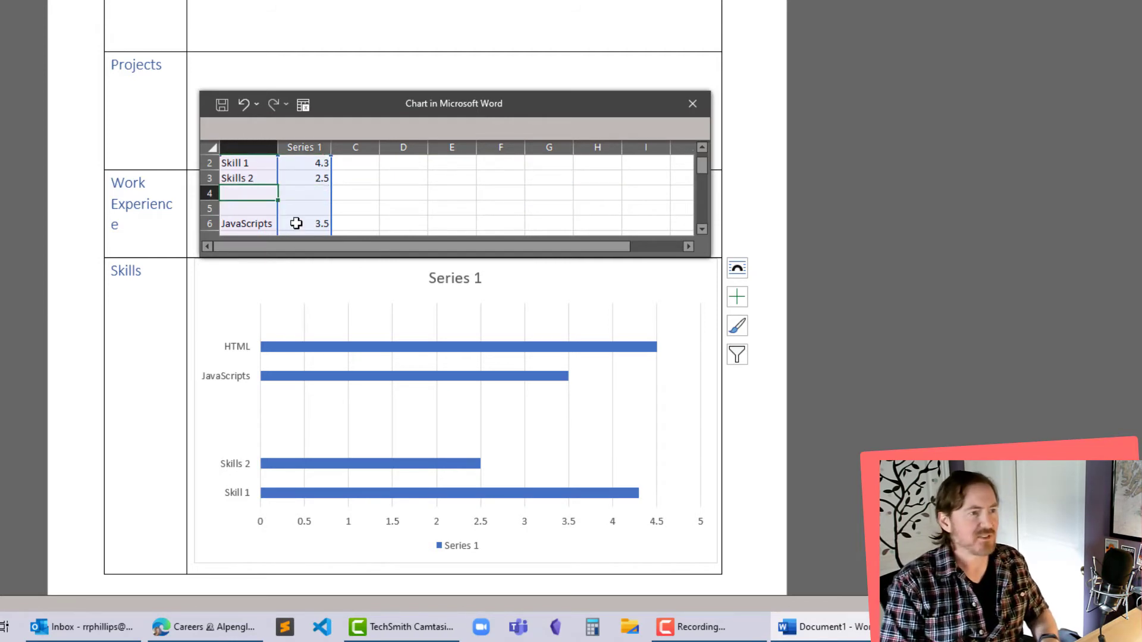
{"action": "type", "text": "Skills 6"}
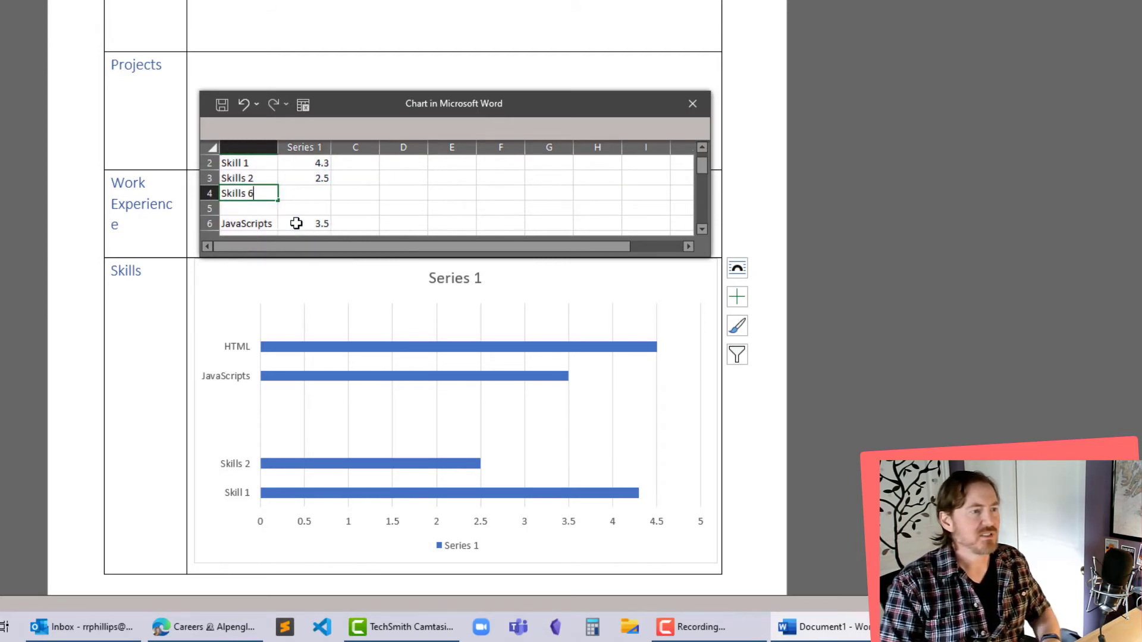
{"action": "key", "text": "Return"}
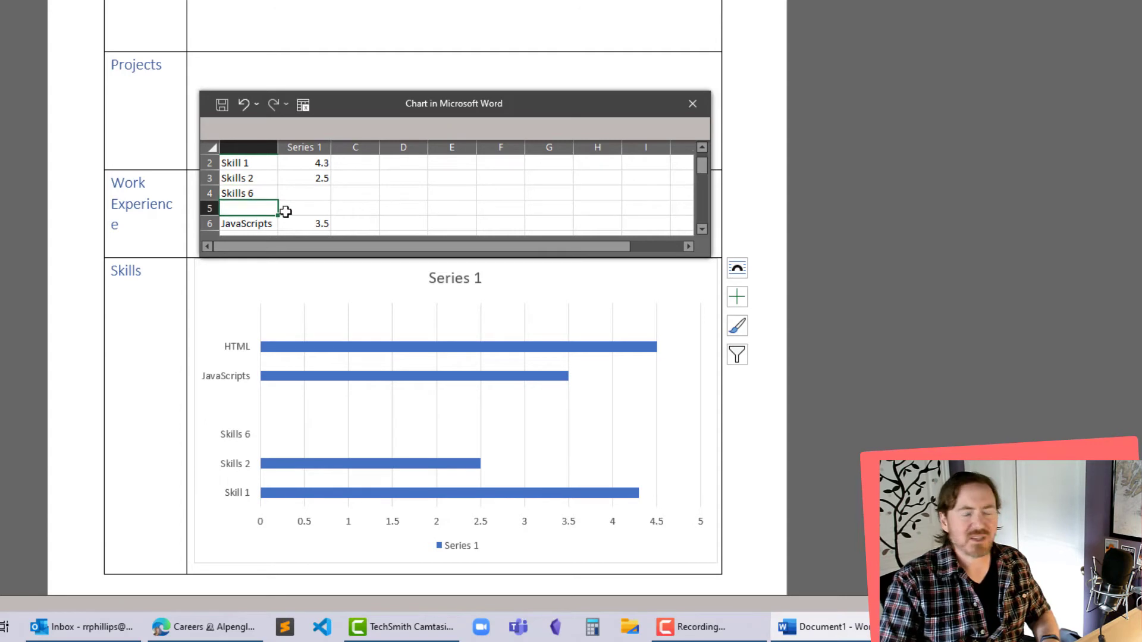
{"action": "type", "text": "Skills 7"}
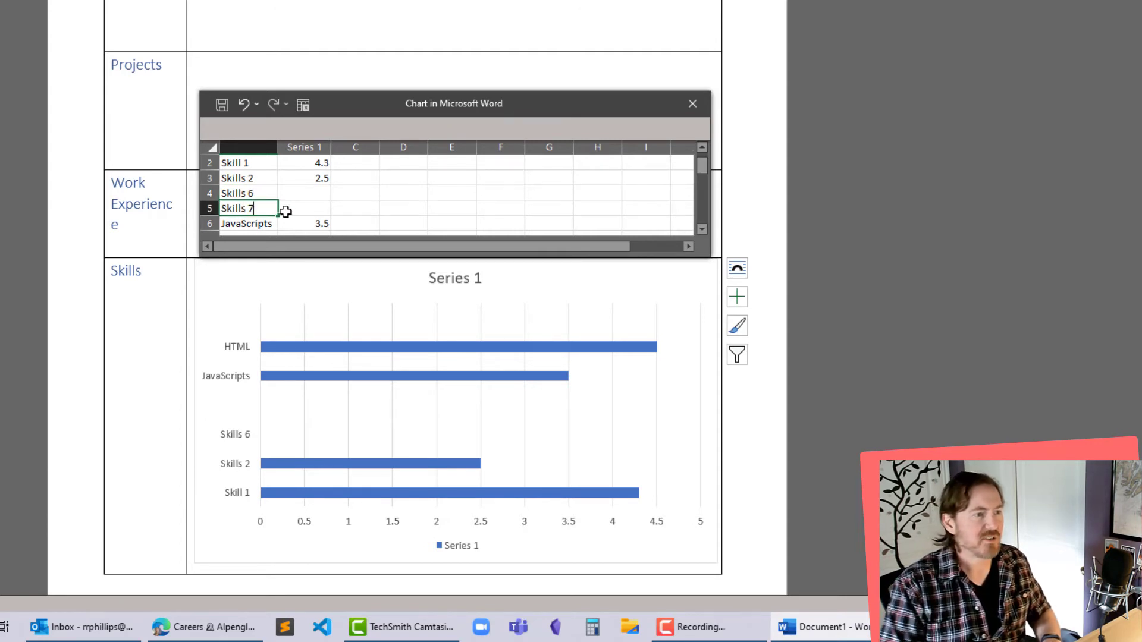
{"action": "key", "text": "Tab"}
{"action": "left_click", "coordinate": [319, 162]}
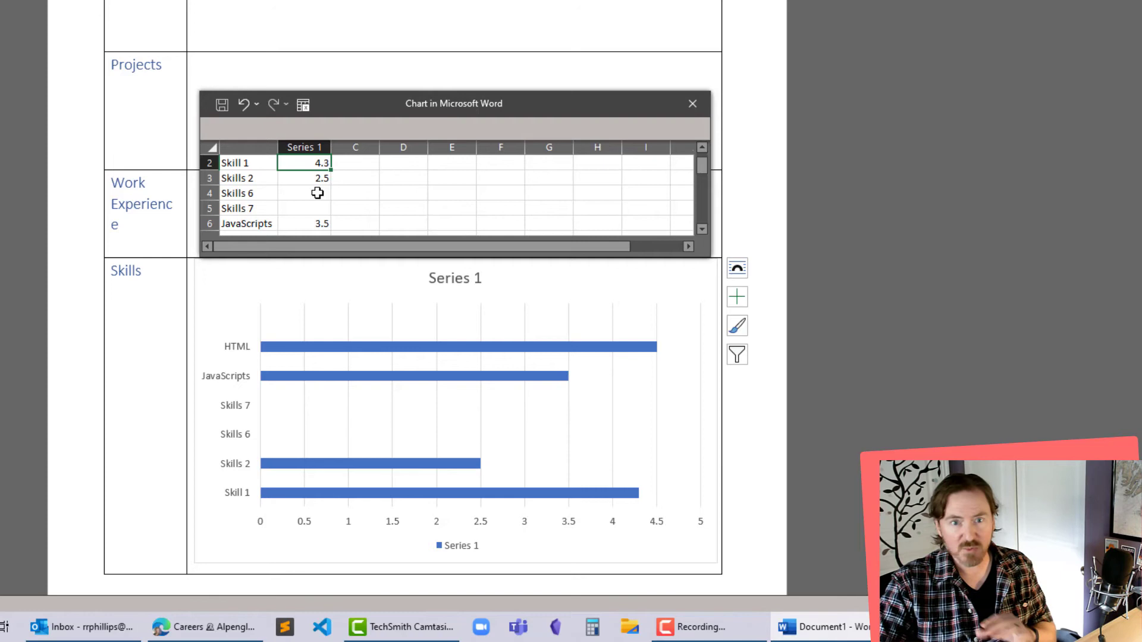
- Rate Skill 1 at 1, Skills 2 at 0.8, Skills 6 at 0.7 and Skills 7 at 0.4
{"action": "left_click", "coordinate": [315, 208]}
{"action": "left_click", "coordinate": [313, 162]}
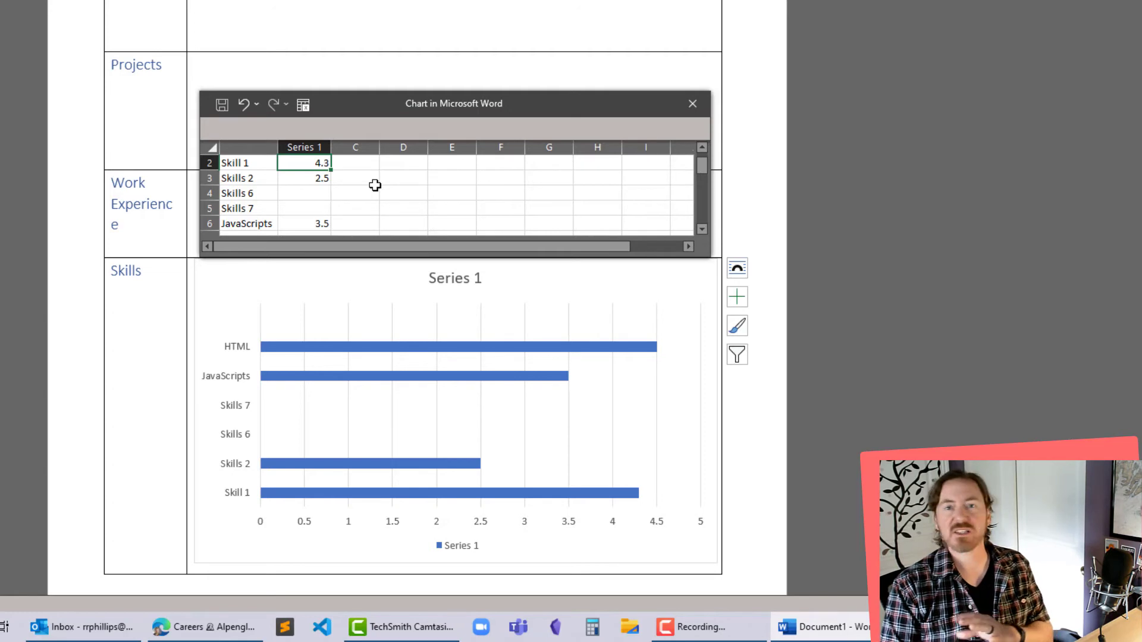
{"action": "type", "text": "1"}
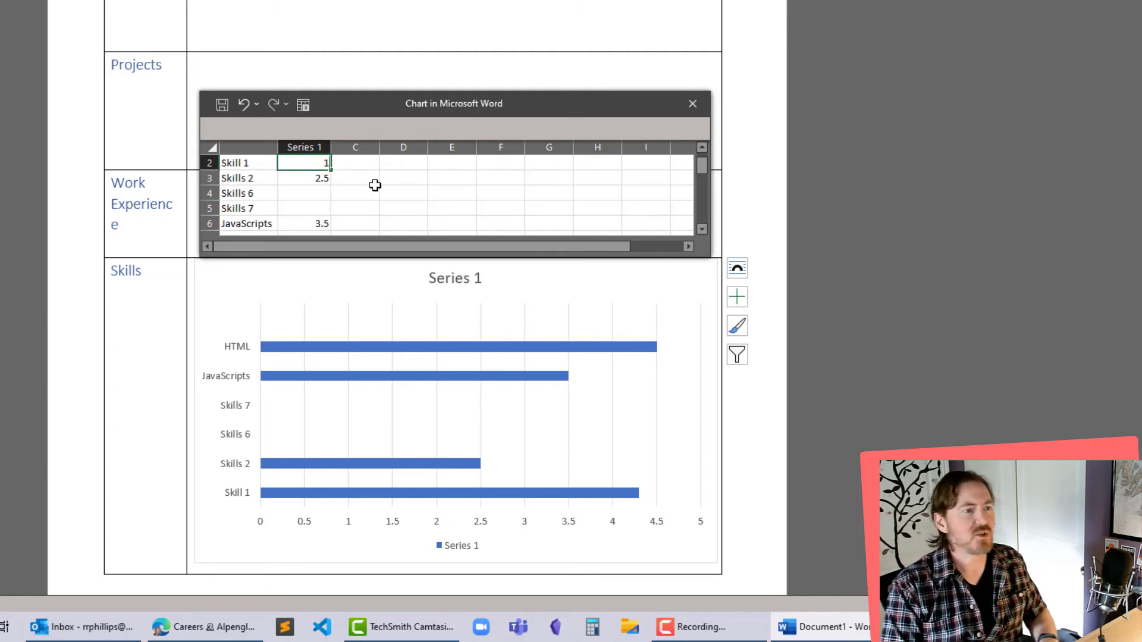
{"action": "key", "text": "Return"}
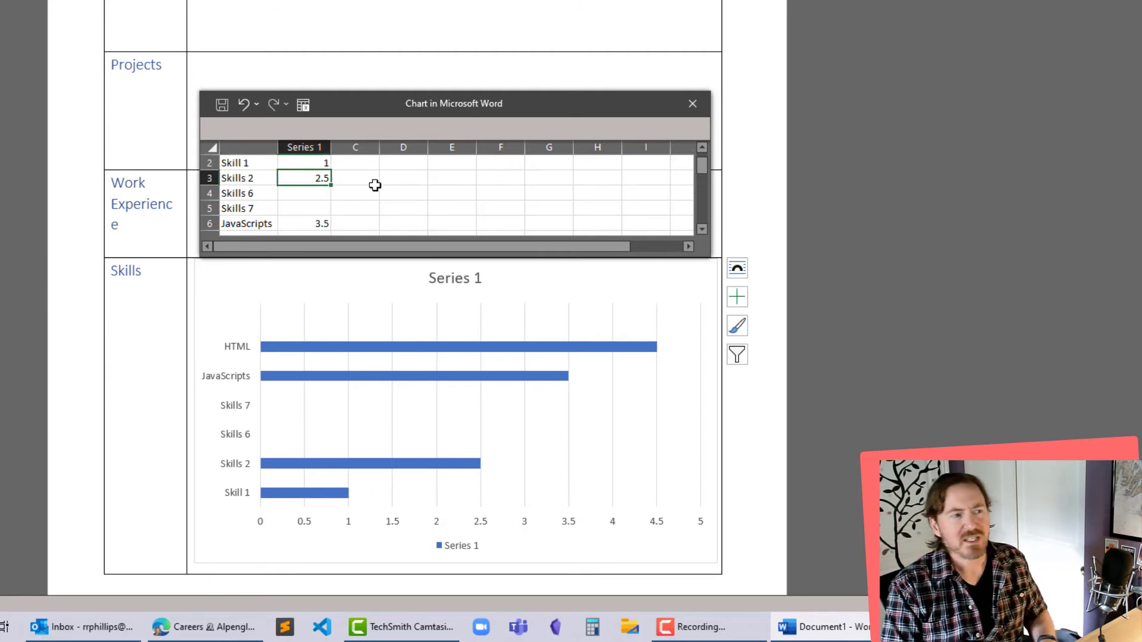
{"action": "type", "text": "0.8"}
{"action": "key", "text": "Return"}
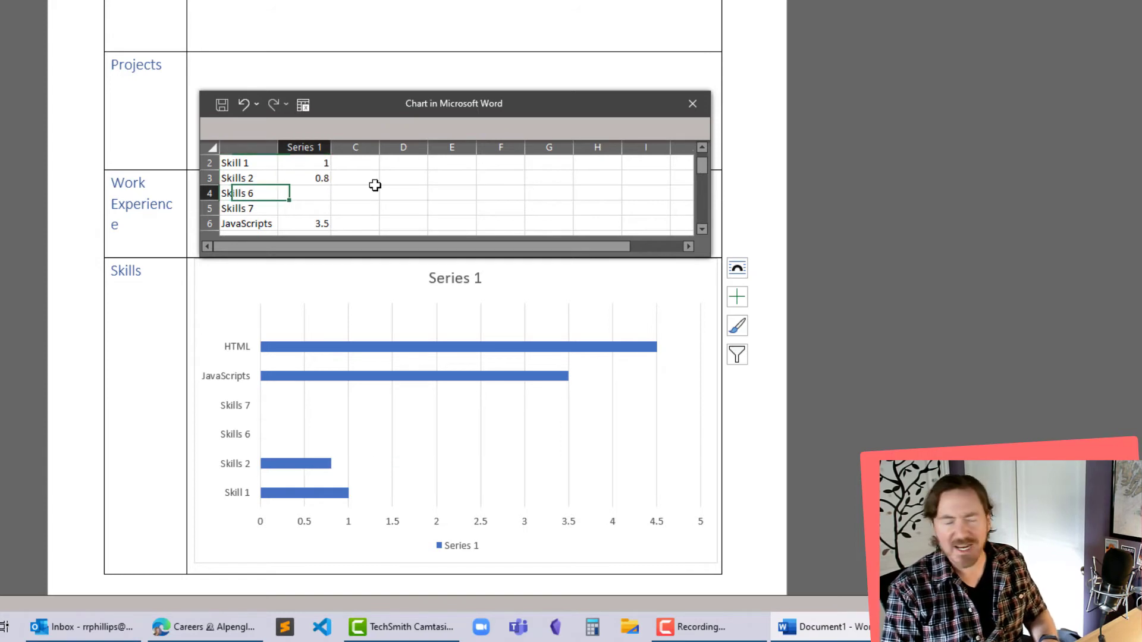
{"action": "type", "text": "0.7"}
{"action": "key", "text": "Return"}
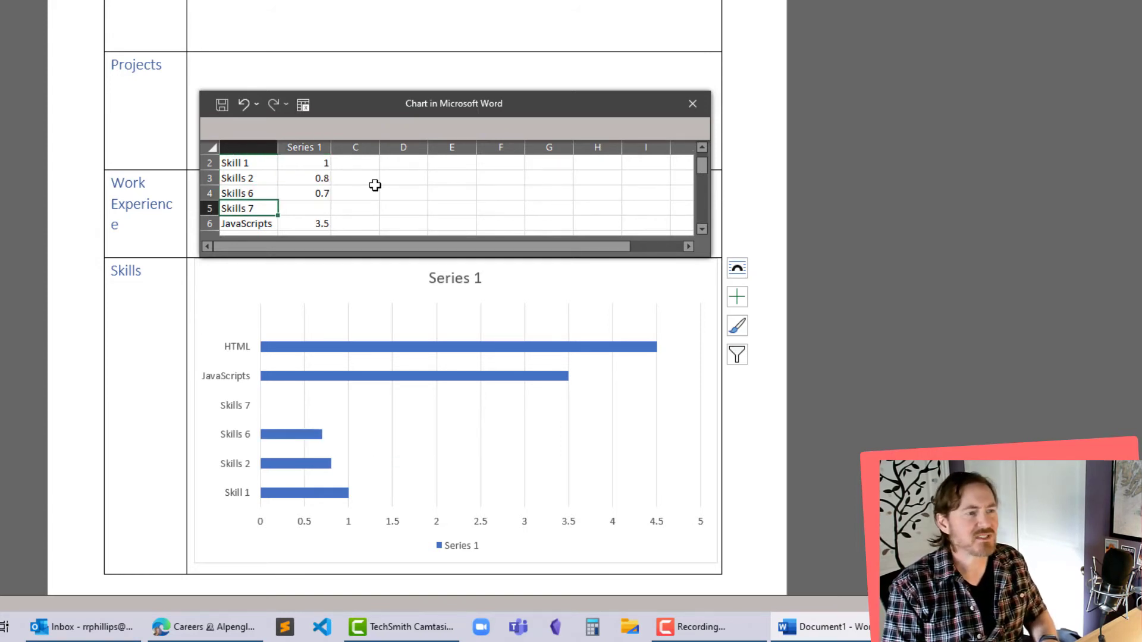
{"action": "type", "text": "0.4"}
{"action": "key", "text": "Return"}
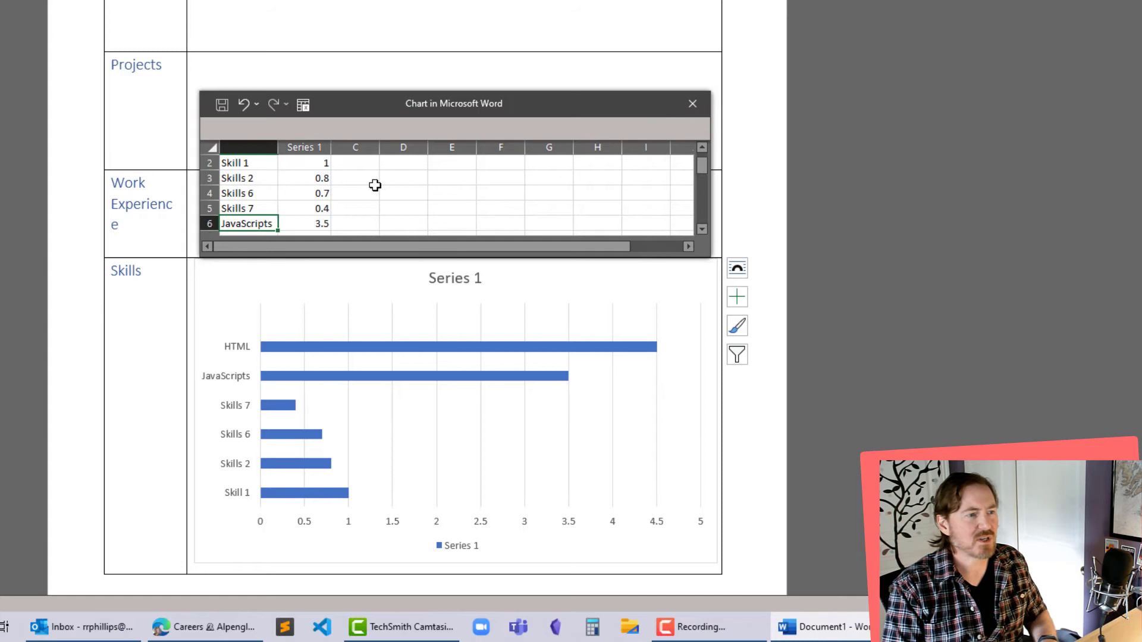
- Rate JavaScripts at 0.5 and replace HTML's 4.5 with 0.9
{"action": "type", "text": "0.5"}
{"action": "key", "text": "Return"}
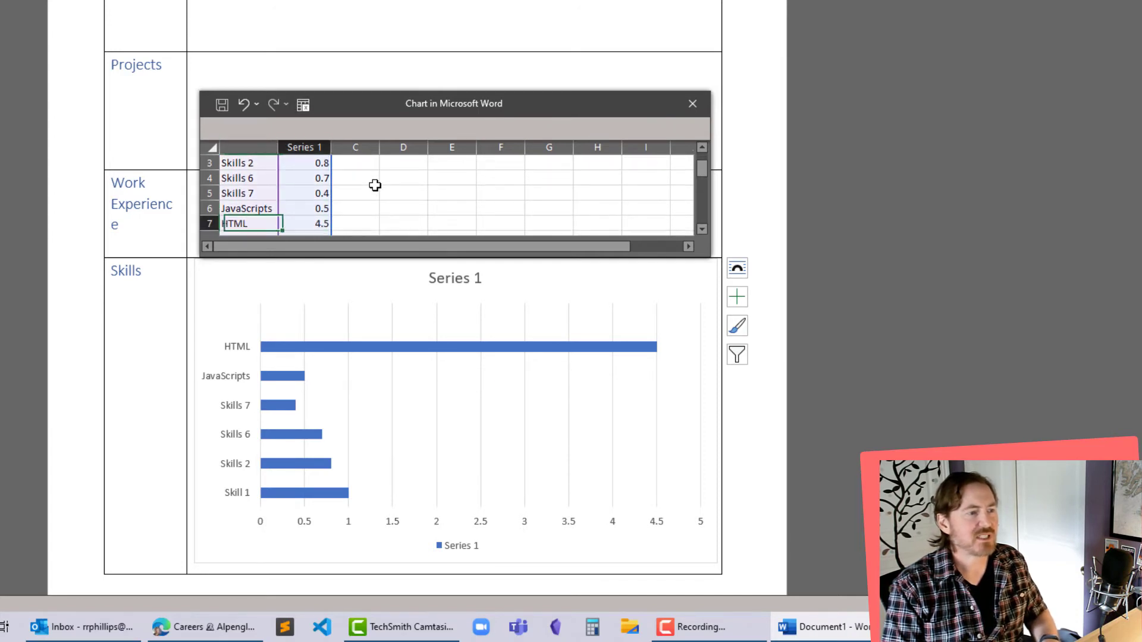
{"action": "key", "text": "BackSpace"}
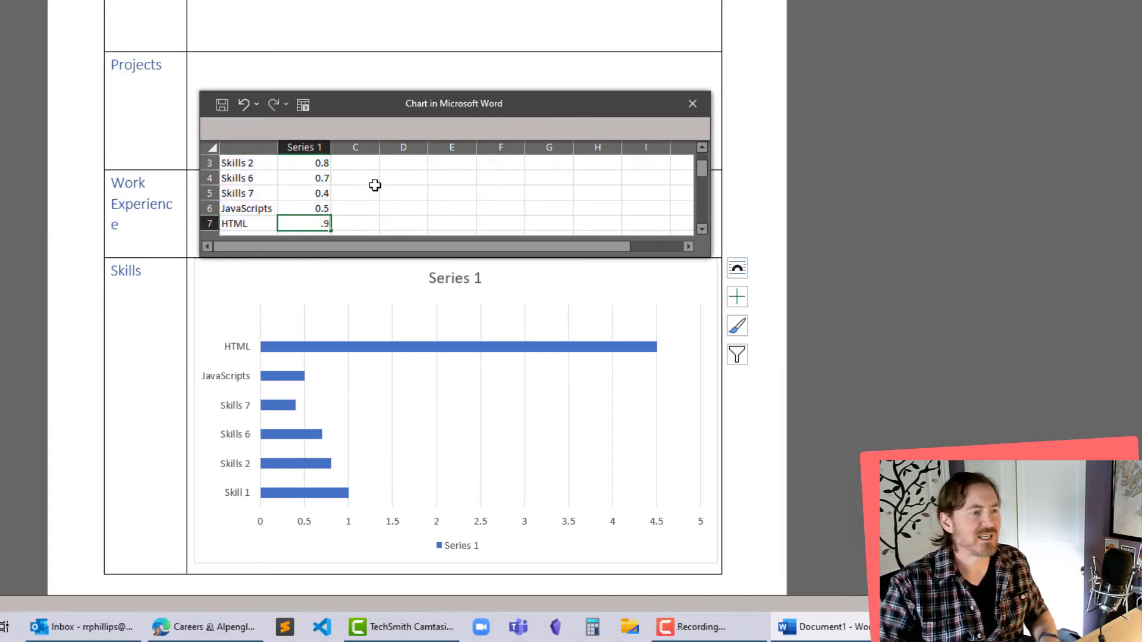
{"action": "type", "text": ".9"}
{"action": "left_click", "coordinate": [313, 191]}
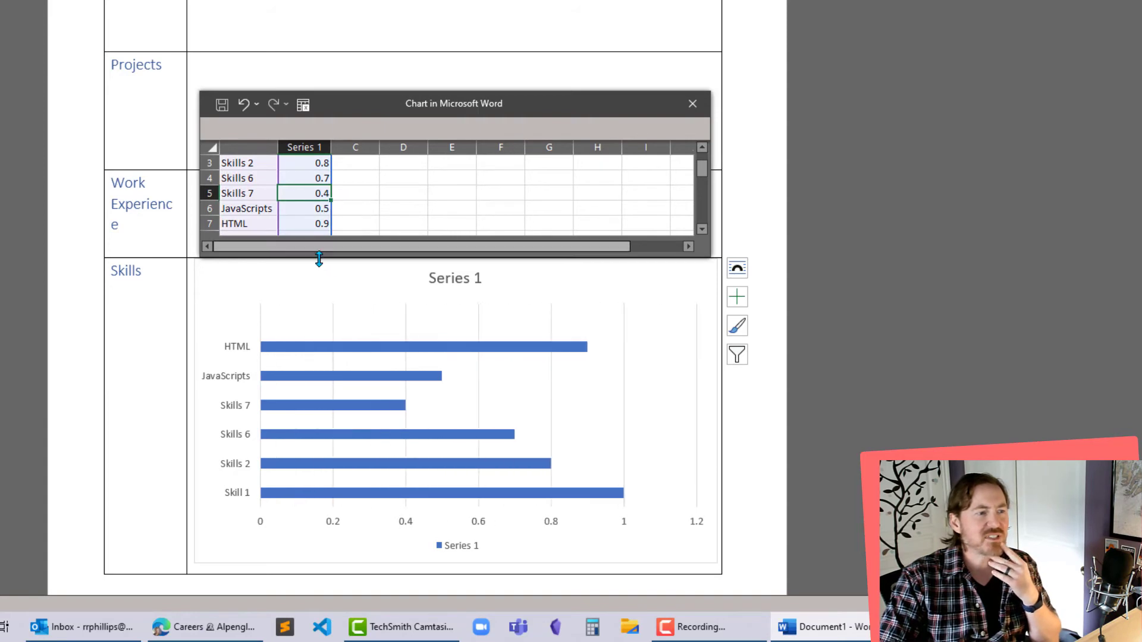
{"action": "scroll", "coordinate": [304, 203], "scroll_direction": "up", "scroll_amount": 2}
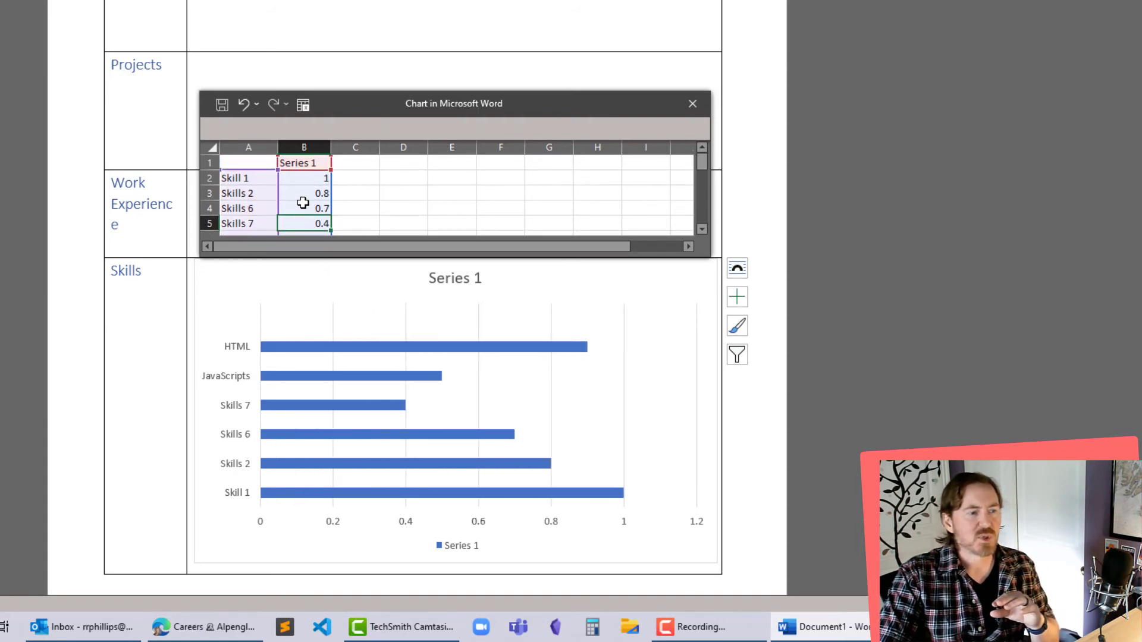
{"action": "scroll", "coordinate": [303, 203], "scroll_direction": "down", "scroll_amount": 2}
{"action": "scroll", "coordinate": [303, 203], "scroll_direction": "up", "scroll_amount": 1}
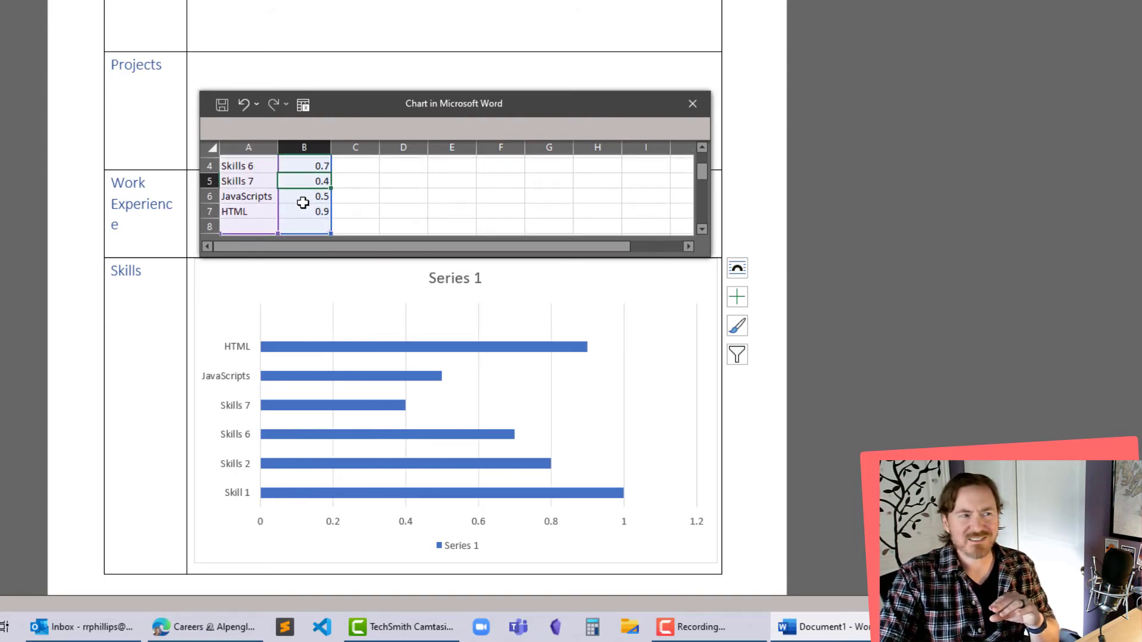
{"action": "scroll", "coordinate": [303, 203], "scroll_direction": "up", "scroll_amount": 1}
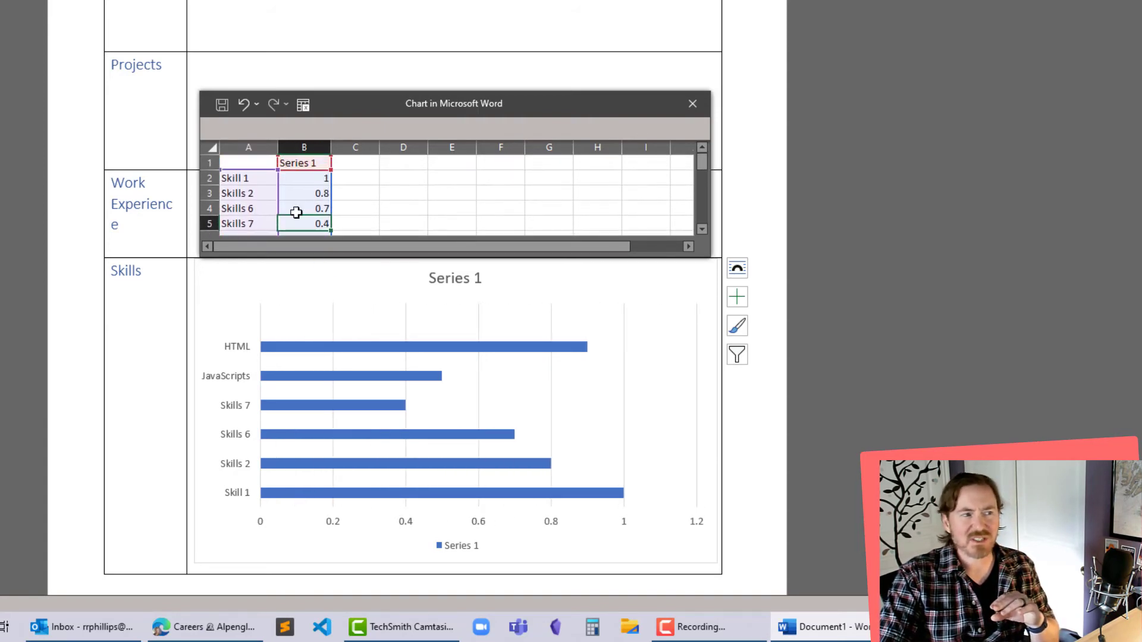
{"action": "left_click", "coordinate": [292, 178]}
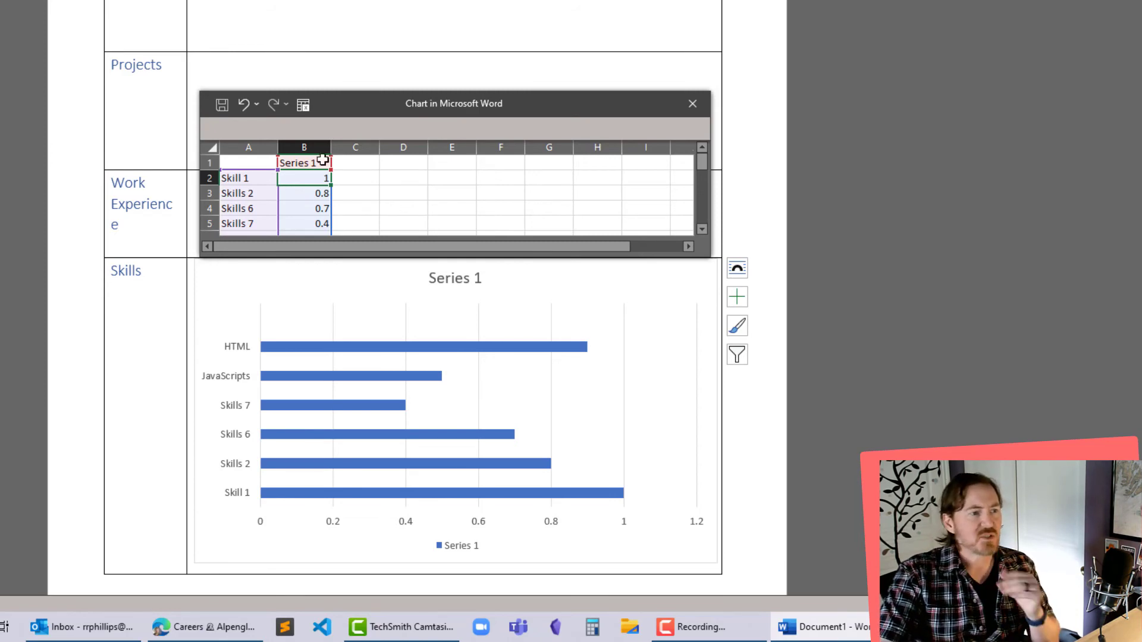
- Move the Chart in Microsoft Word data window to the top-right corner, clear of the Skills bar chart
{"action": "left_click_drag", "start_coordinate": [344, 97], "coordinate": [641, 0]}
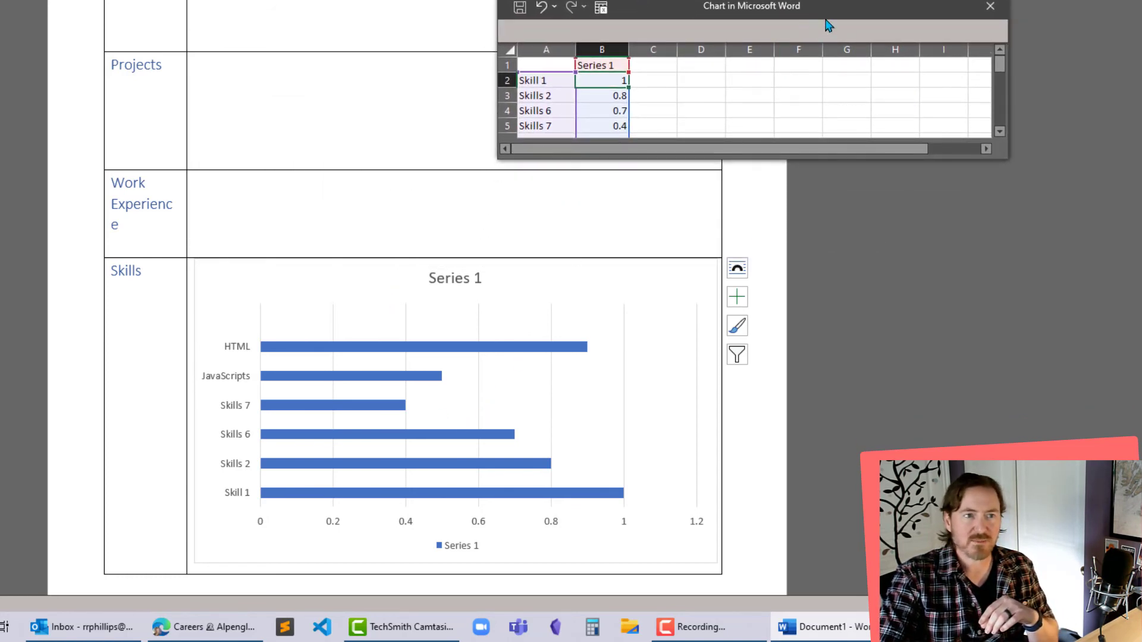
{"action": "left_click_drag", "start_coordinate": [826, 18], "coordinate": [906, 5]}
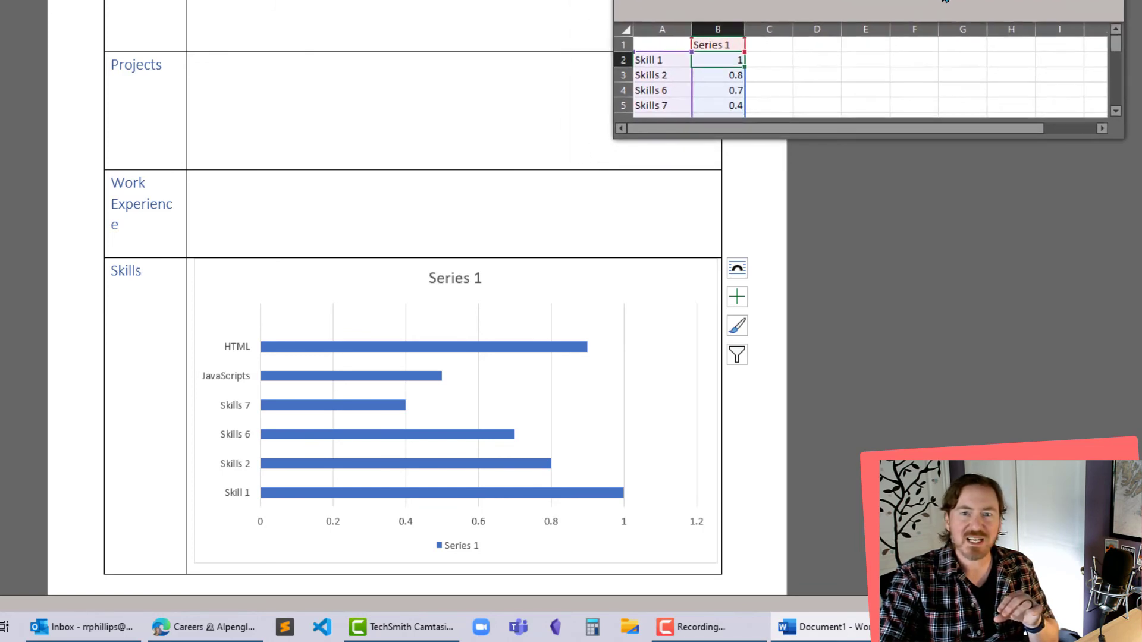